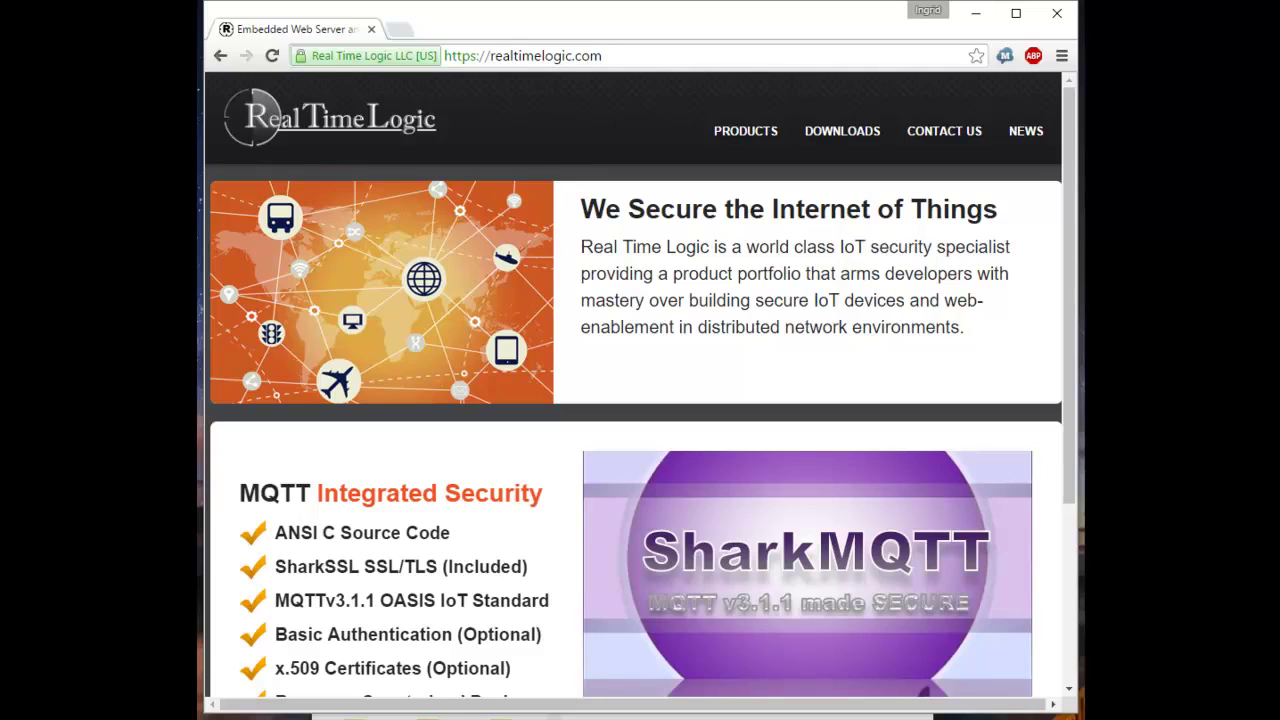
# - Open the 'How to act as a Certificate Authority (the Easy Way)' whitepaper via NEWS > Whitepapers and skim it
pyautogui.moveTo(1025, 128)
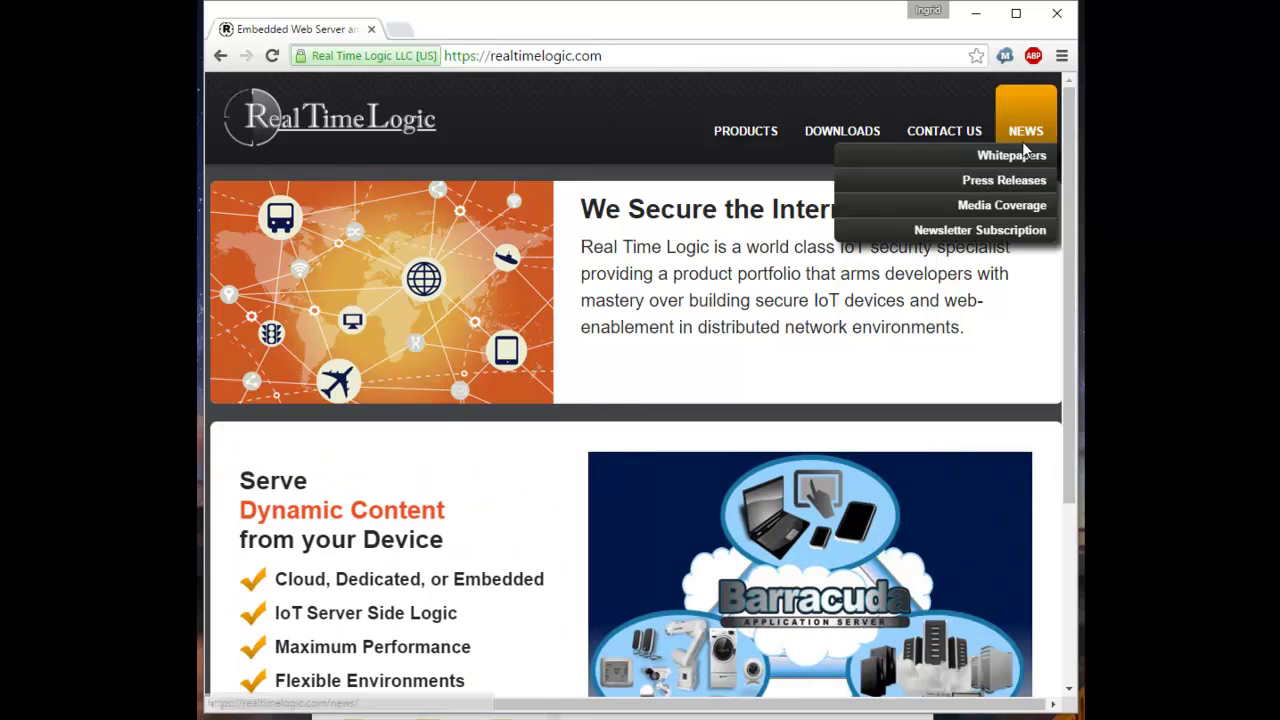
pyautogui.click(1022, 157)
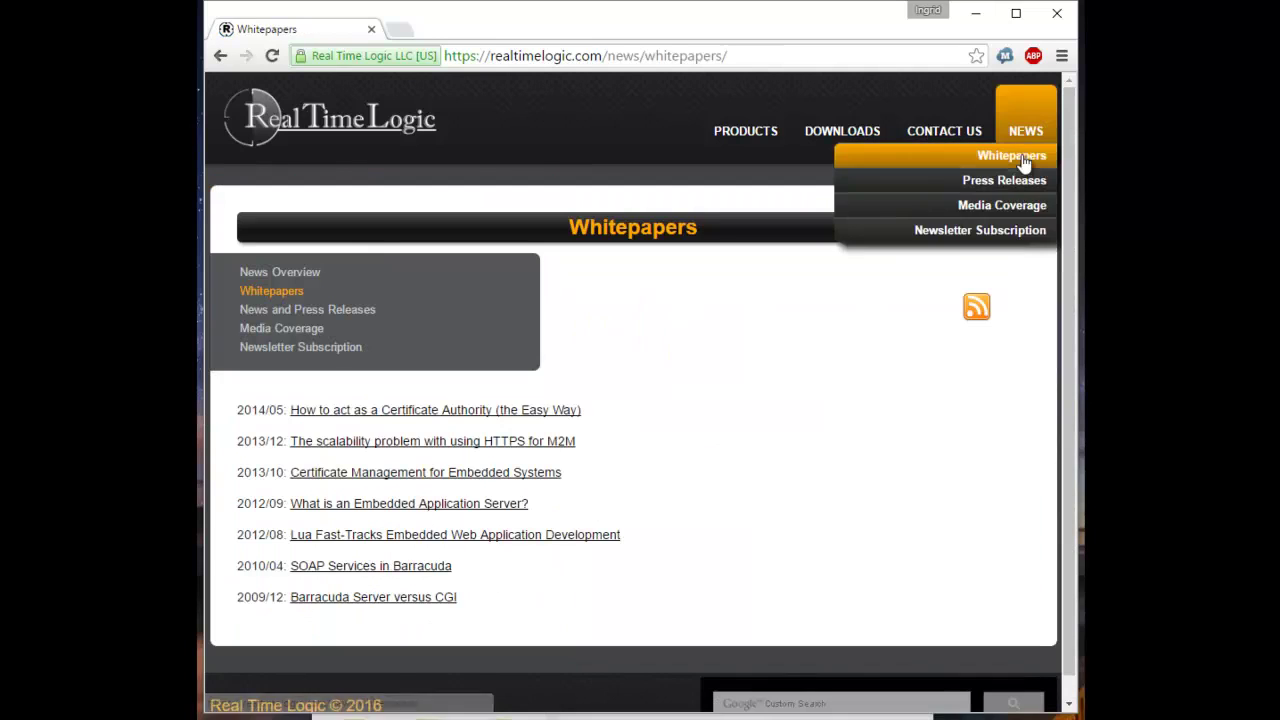
pyautogui.click(502, 412)
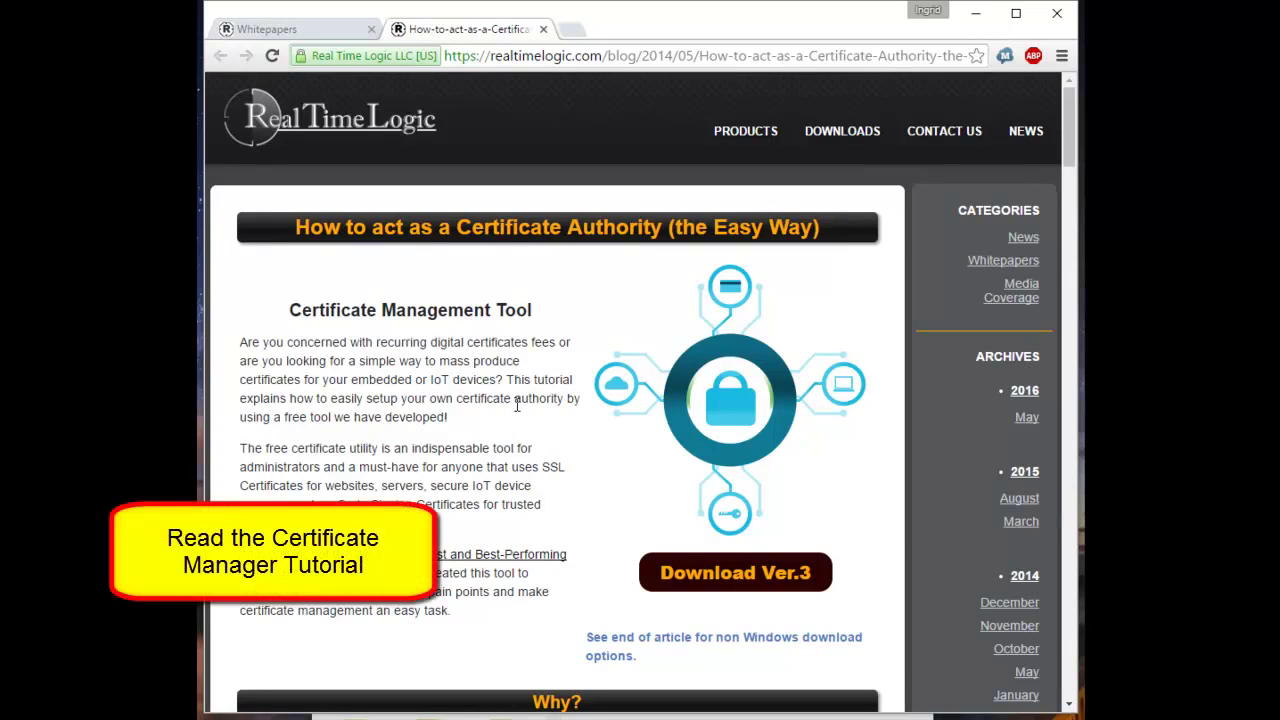
pyautogui.scroll(-1, 517, 405)
pyautogui.scroll(-5, 517, 405)
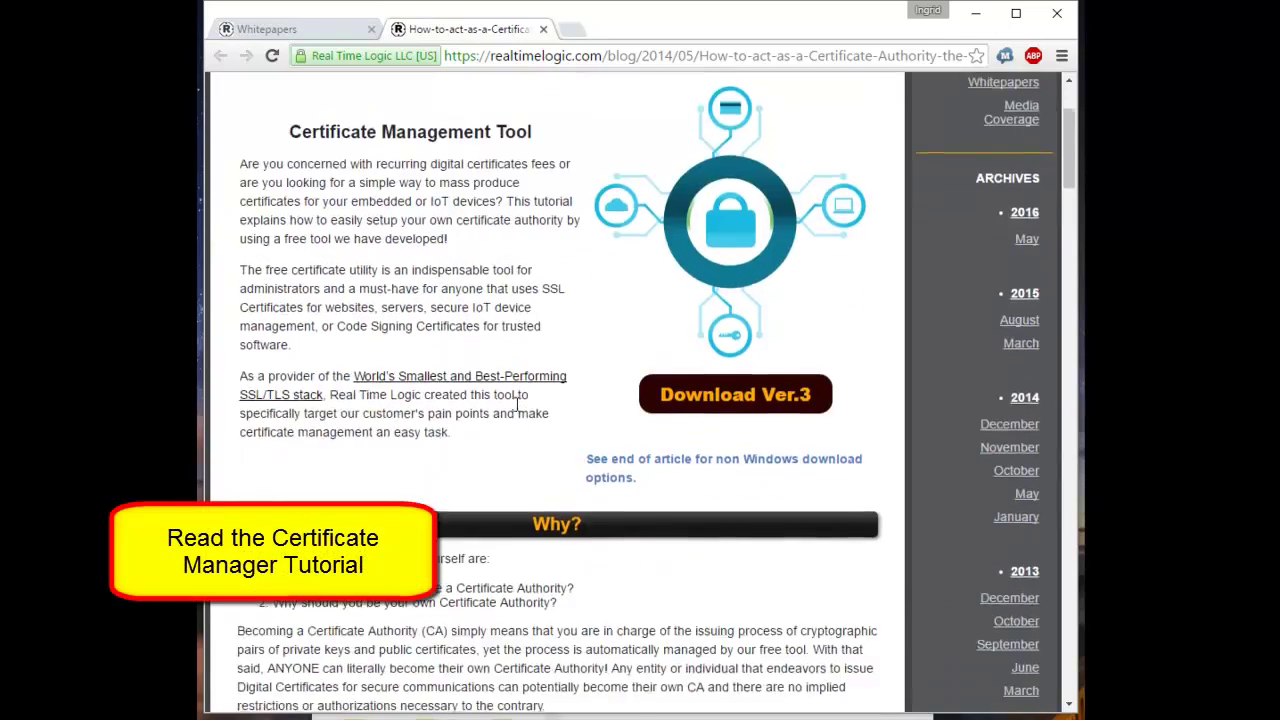
pyautogui.scroll(-6, 517, 405)
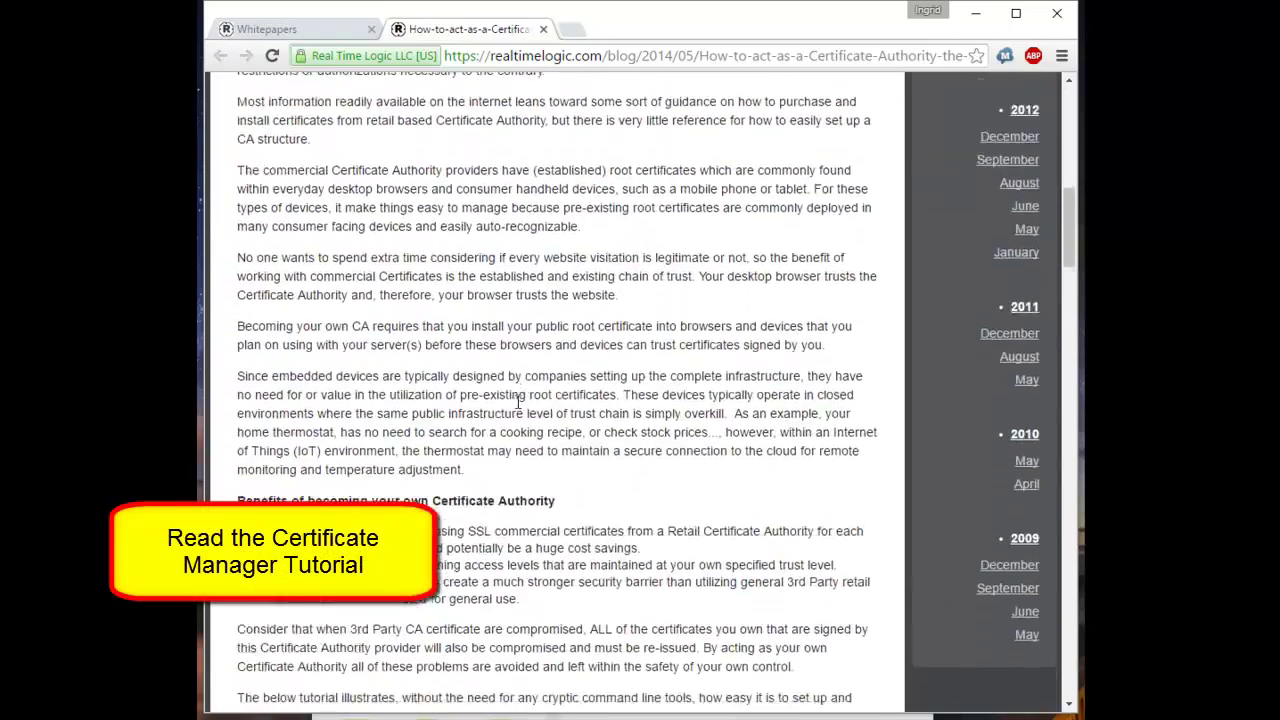
pyautogui.scroll(-2, 517, 405)
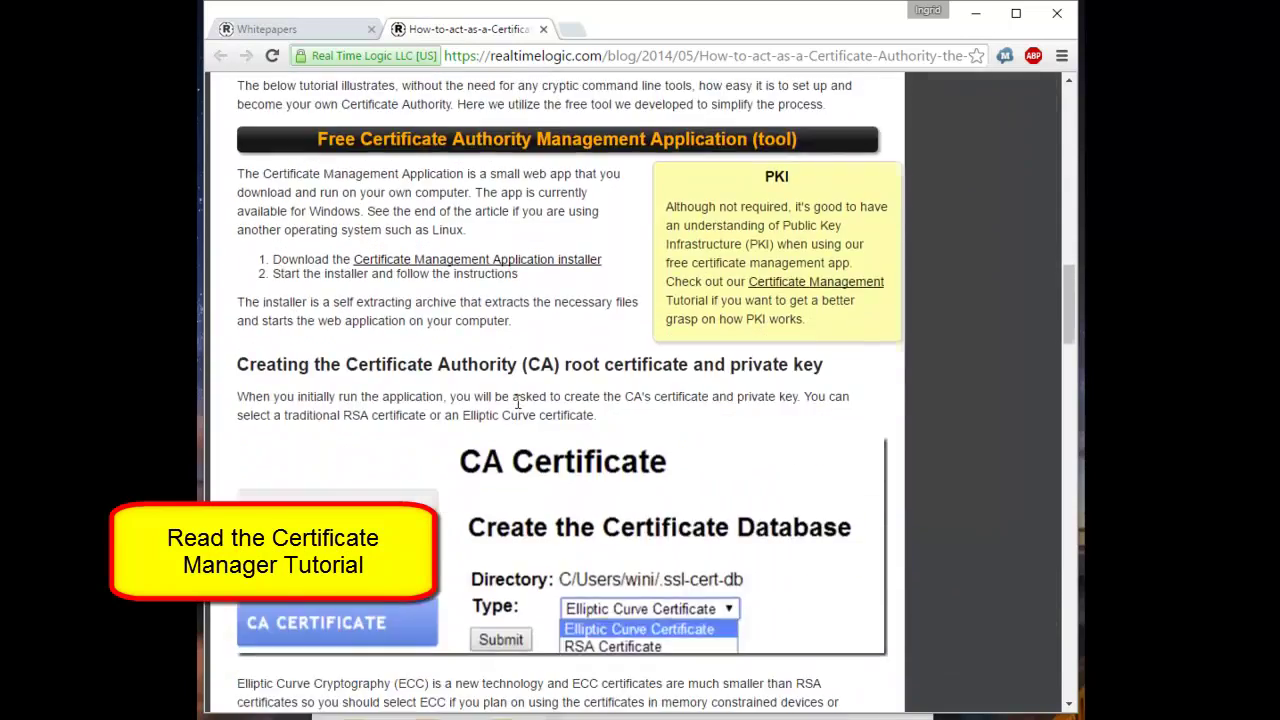
pyautogui.scroll(14, 517, 401)
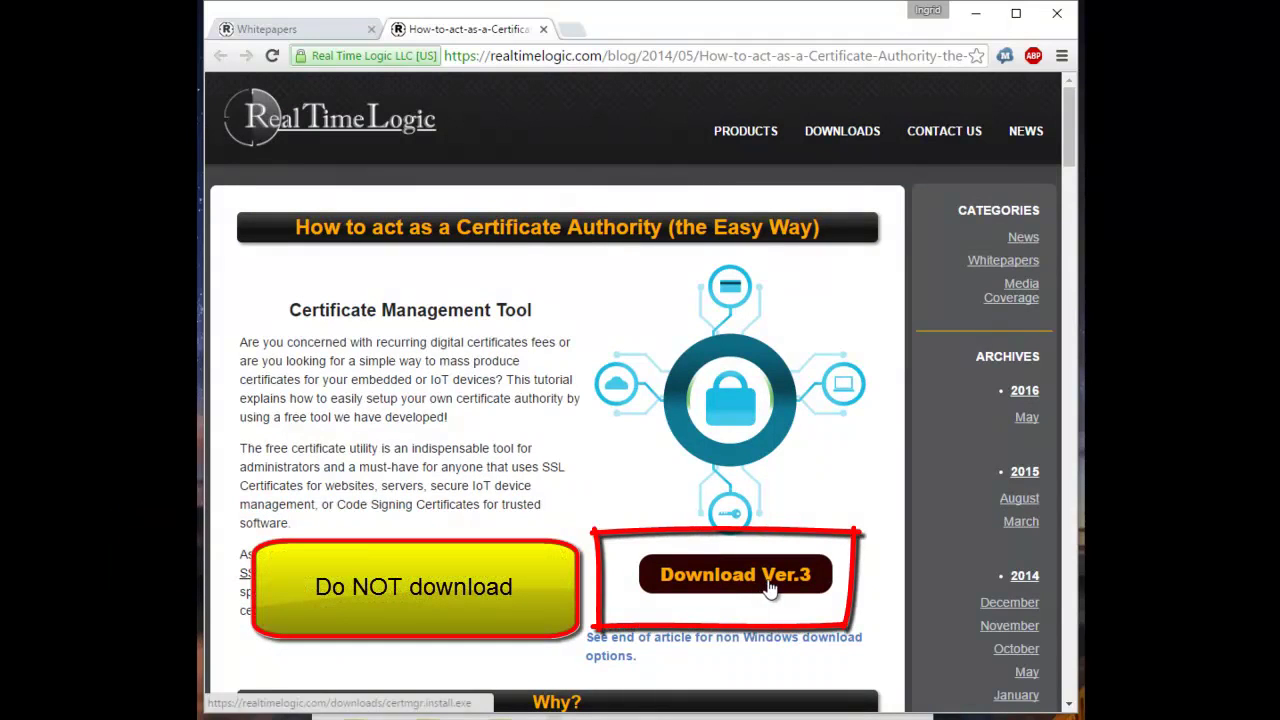
# - Search Google for 'mako server' and open the makoserver.net homepage
pyautogui.click(517, 55)
pyautogui.write('mako ')
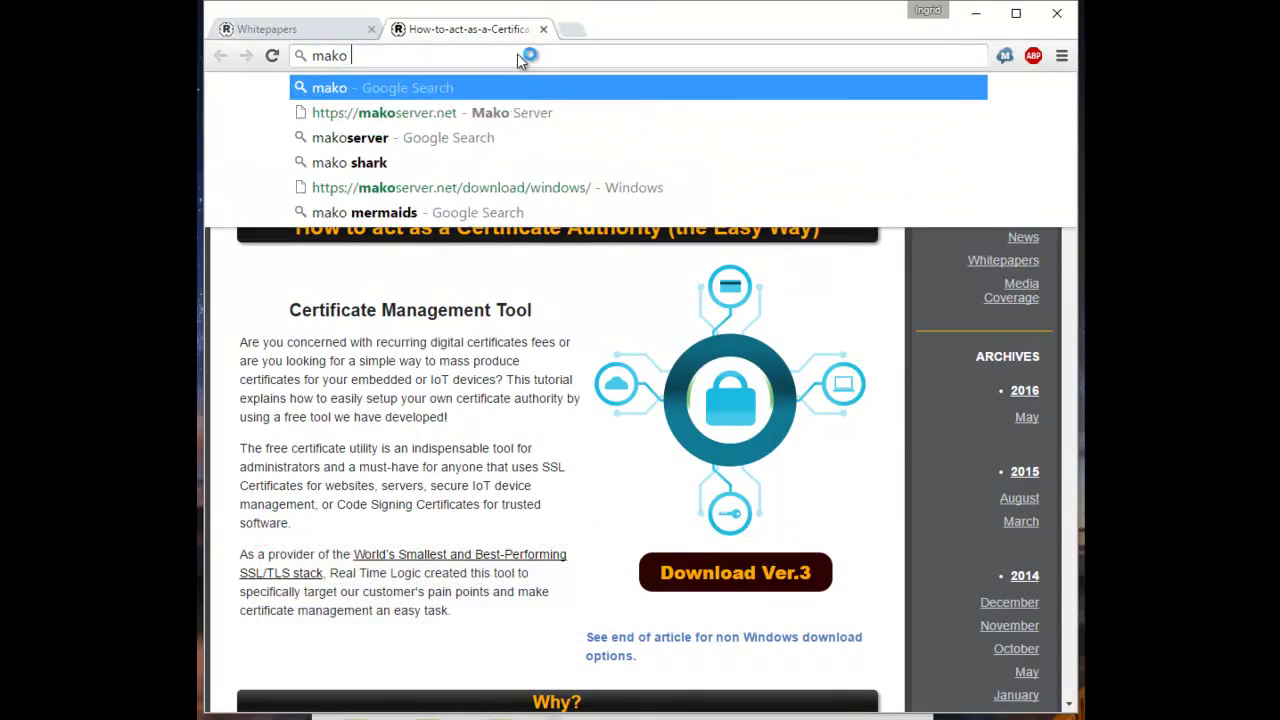
pyautogui.write('server')
pyautogui.press('Return')
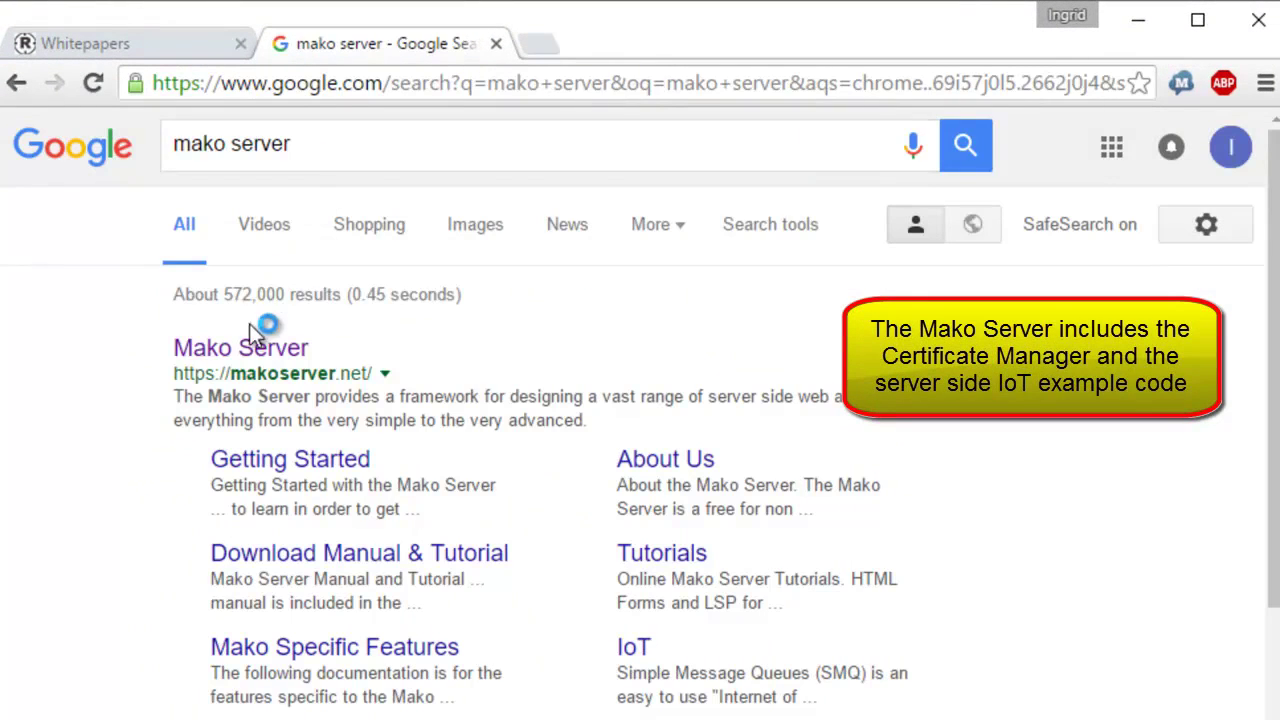
pyautogui.click(248, 352)
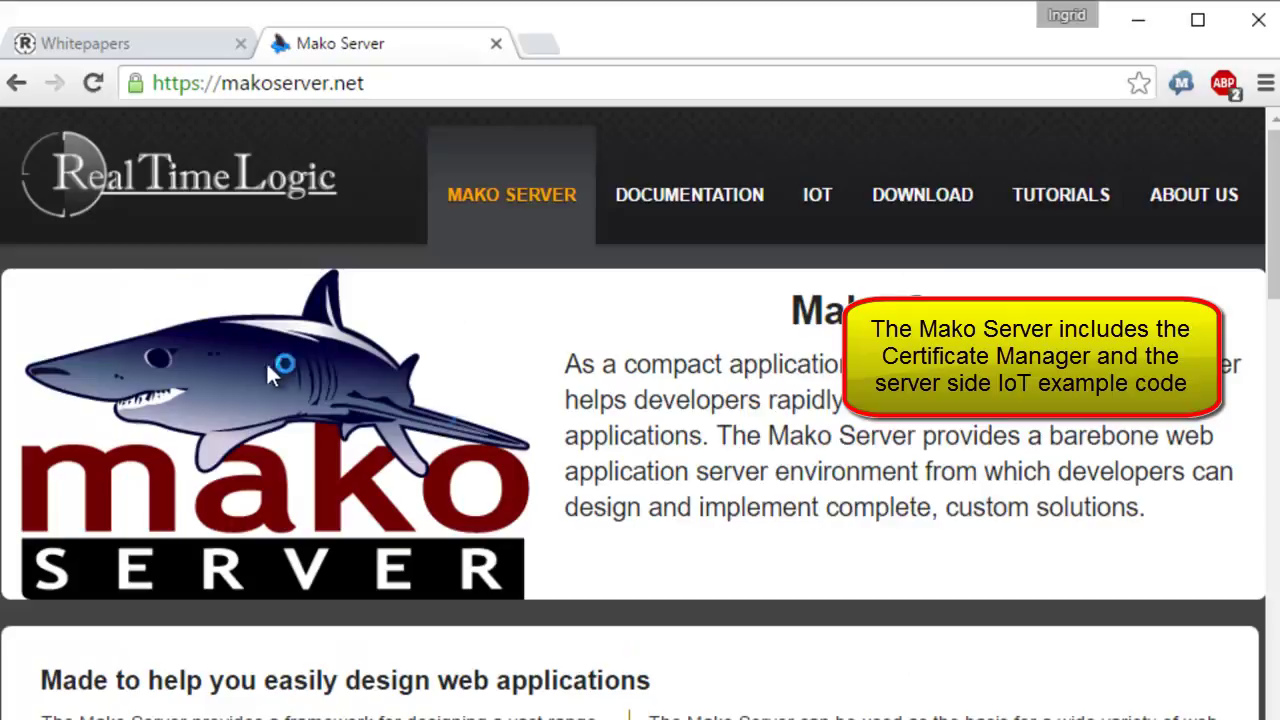
# - Download the Mako Server for Windows installer, mako.windows.x86.exe, from Download > Windows
pyautogui.moveTo(935, 200)
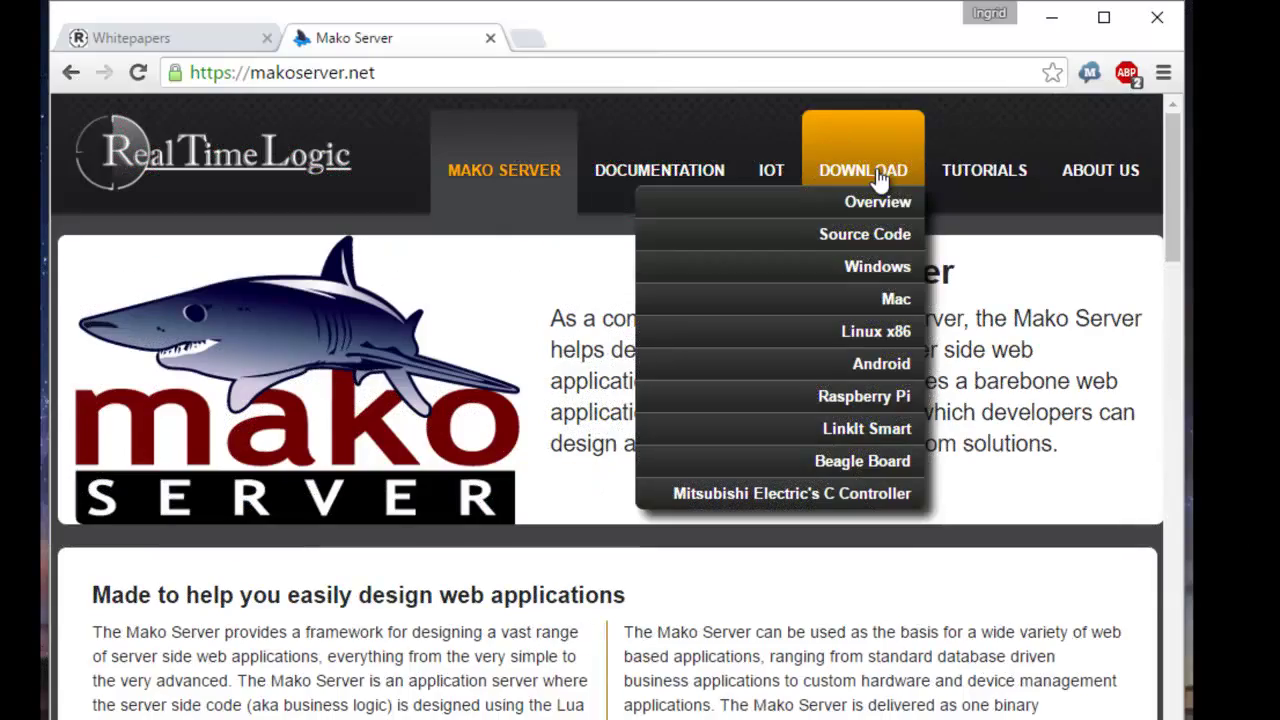
pyautogui.click(877, 264)
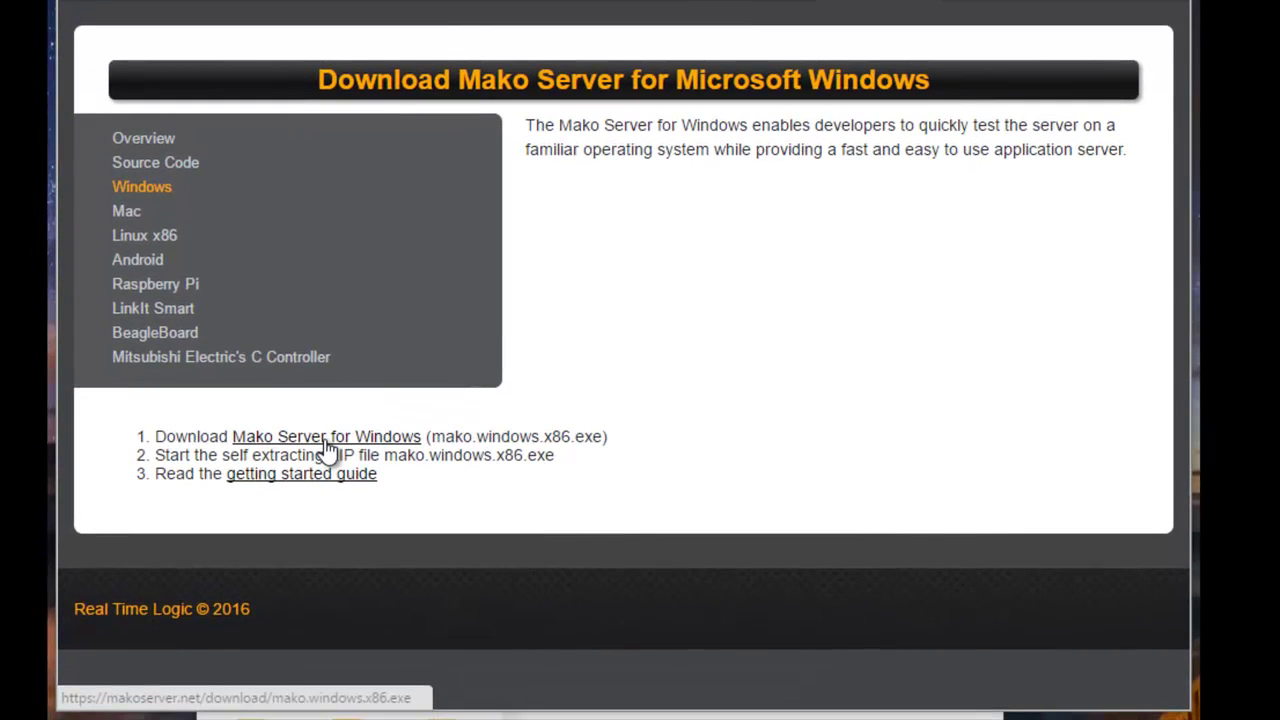
pyautogui.click(327, 441)
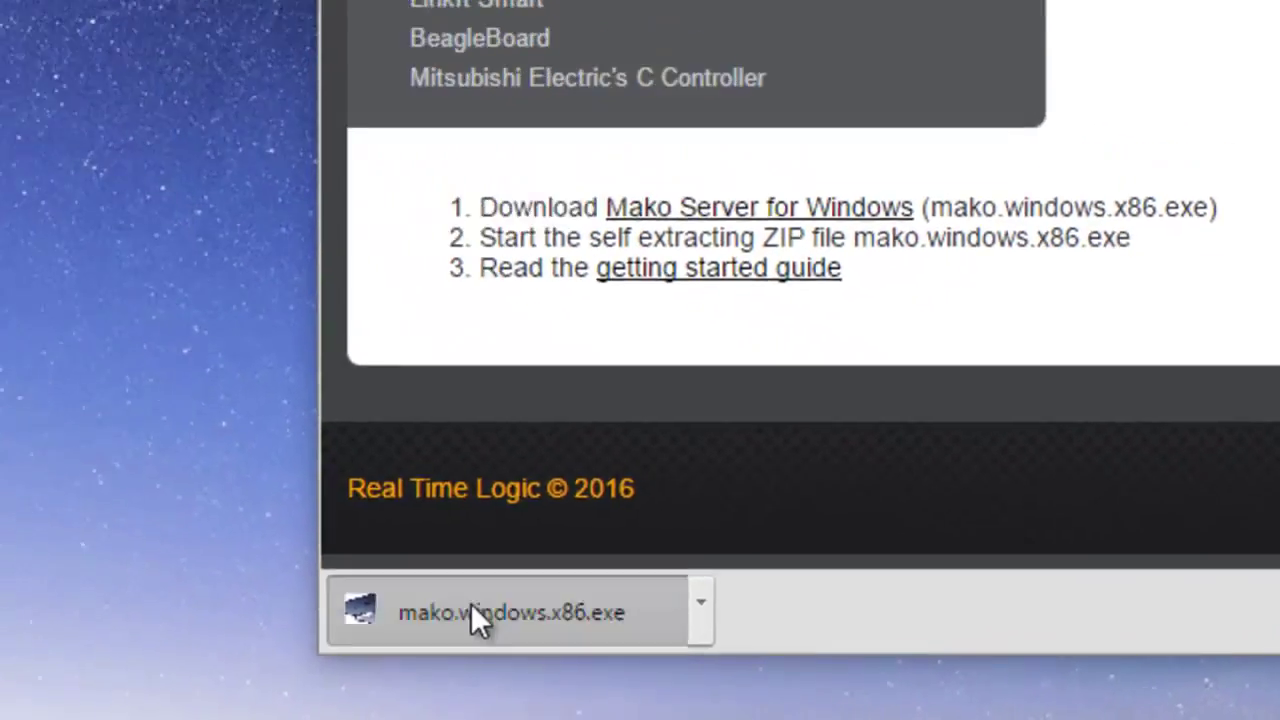
# - Run mako.windows.x86.exe, accept the license, and install into c:\MakoServer
pyautogui.click(470, 675)
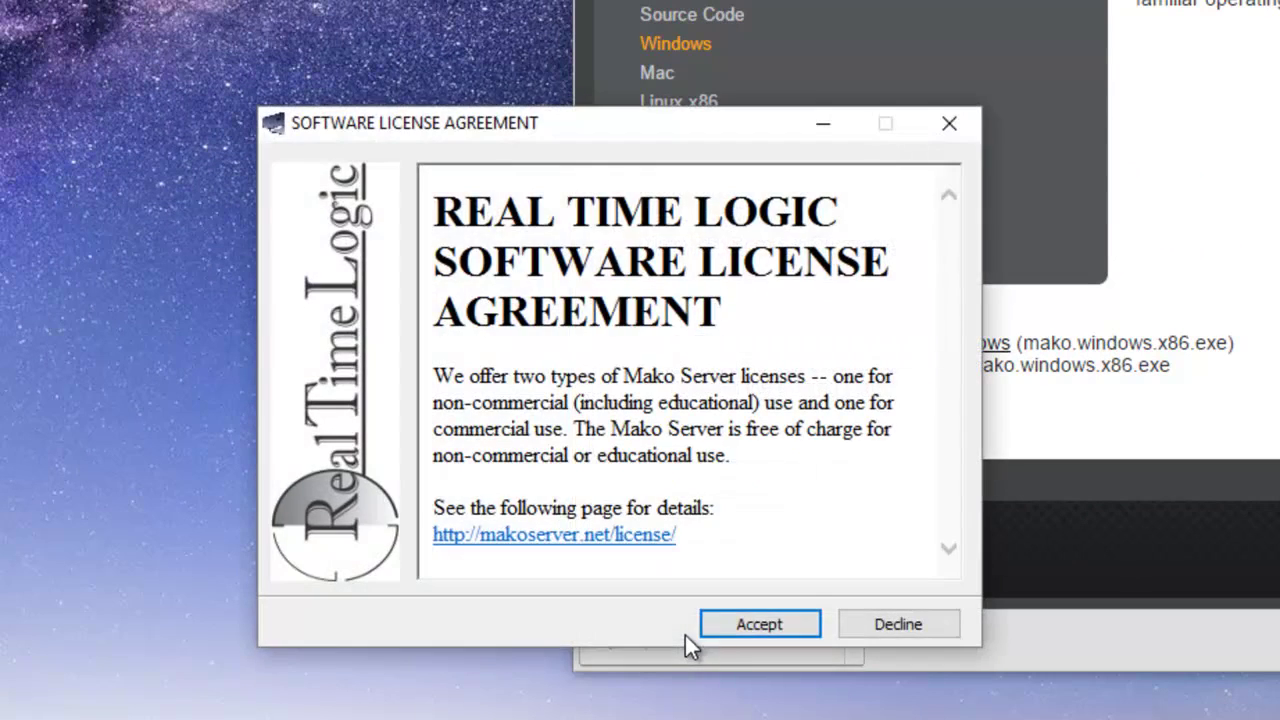
pyautogui.click(726, 622)
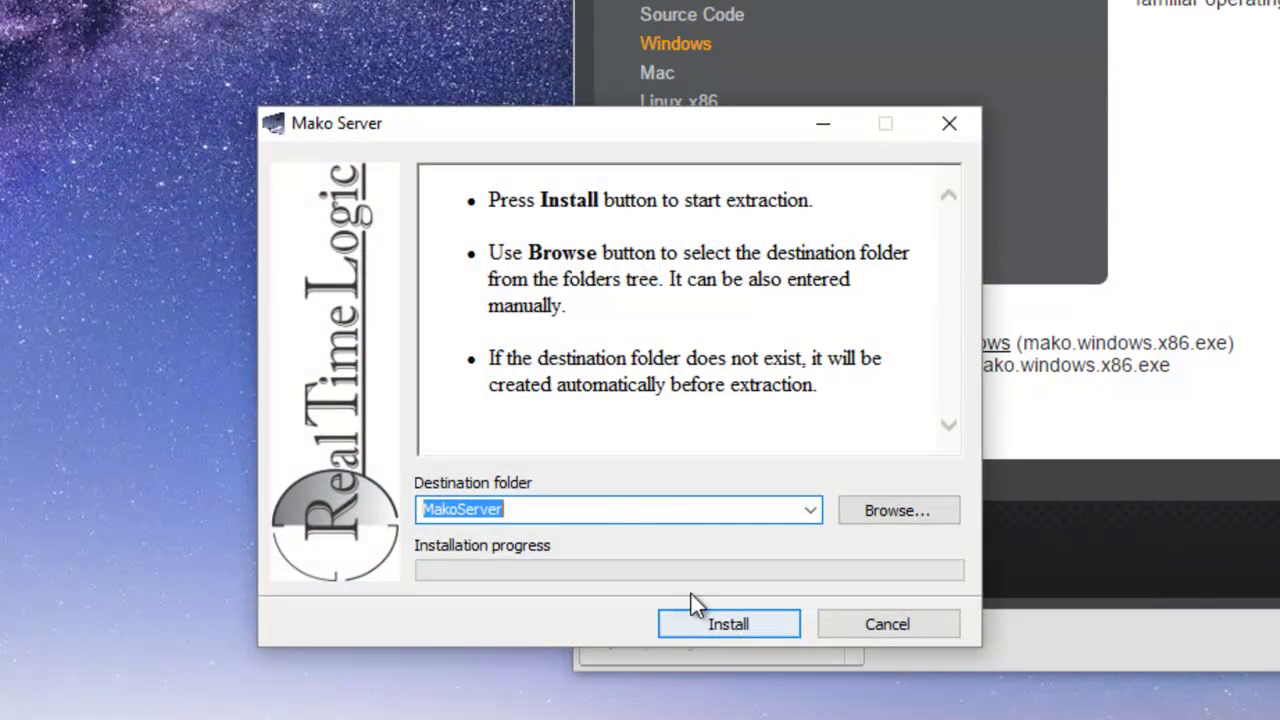
pyautogui.click(627, 505)
pyautogui.write('c:\\')
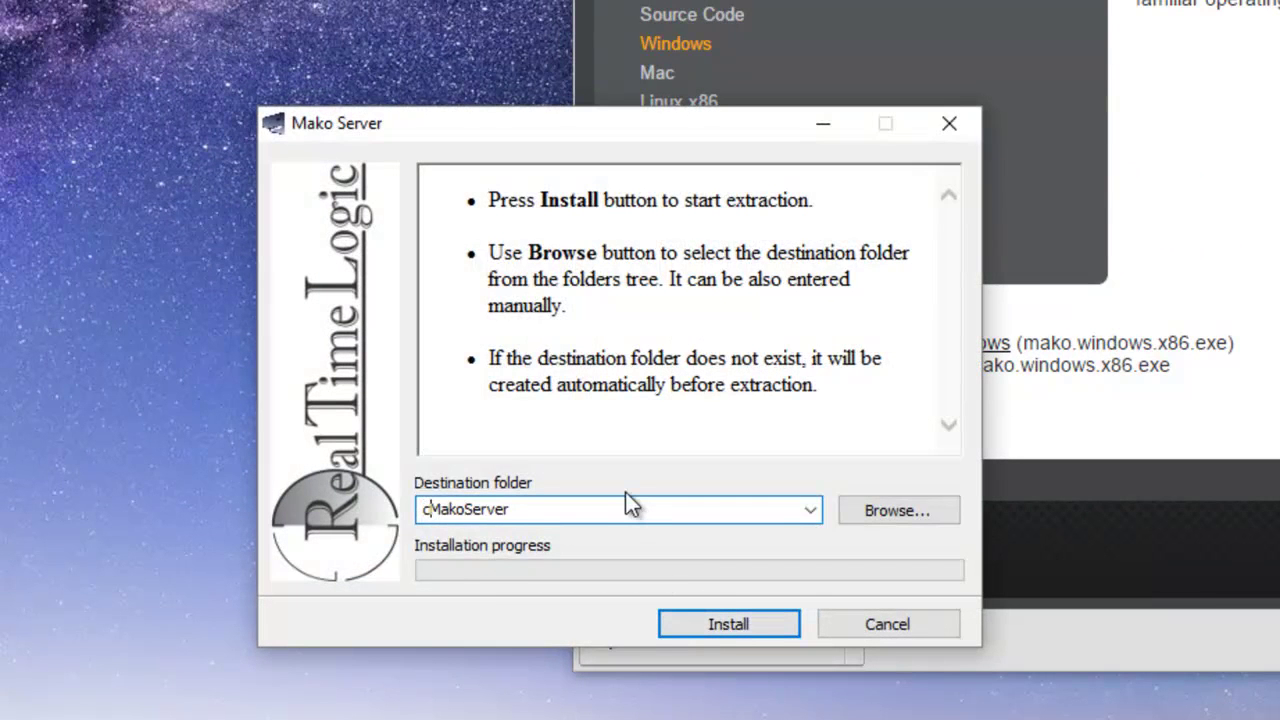
pyautogui.click(674, 621)
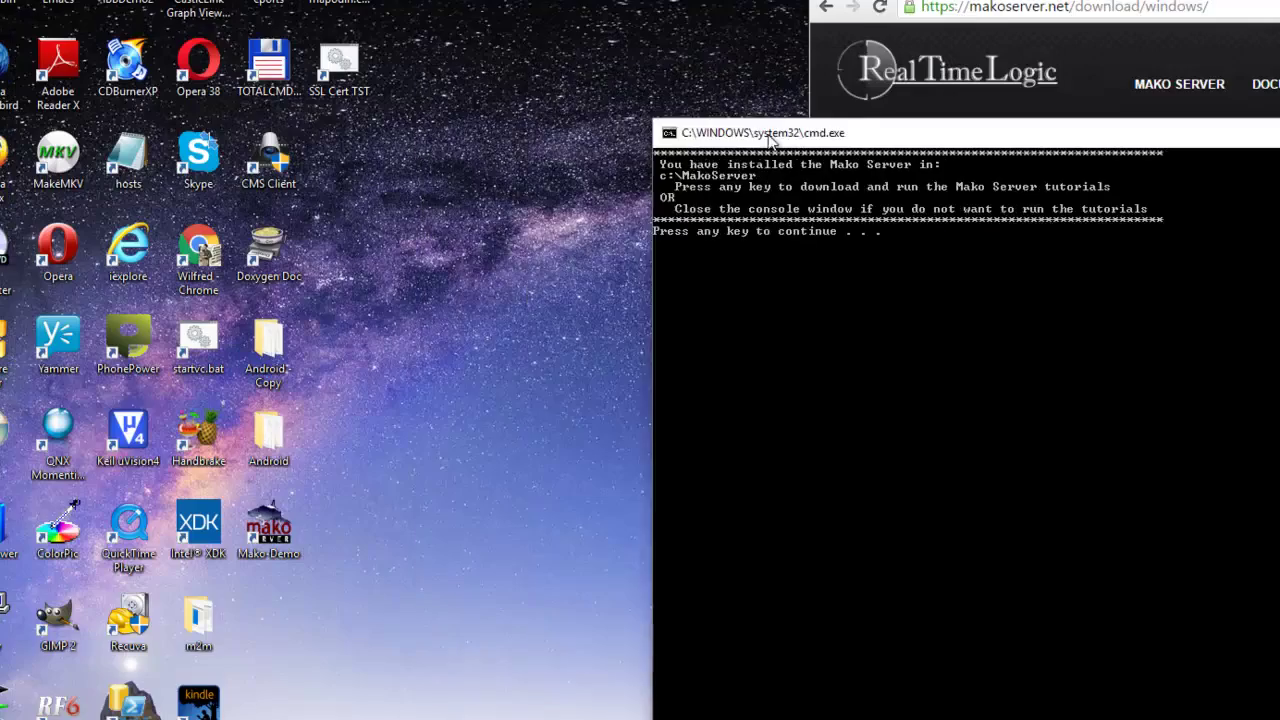
# - Let the installer console download and run the tutorials, placing the mako.exe console beside the browser
pyautogui.moveTo(857, 131); pyautogui.dragTo(994, 131)
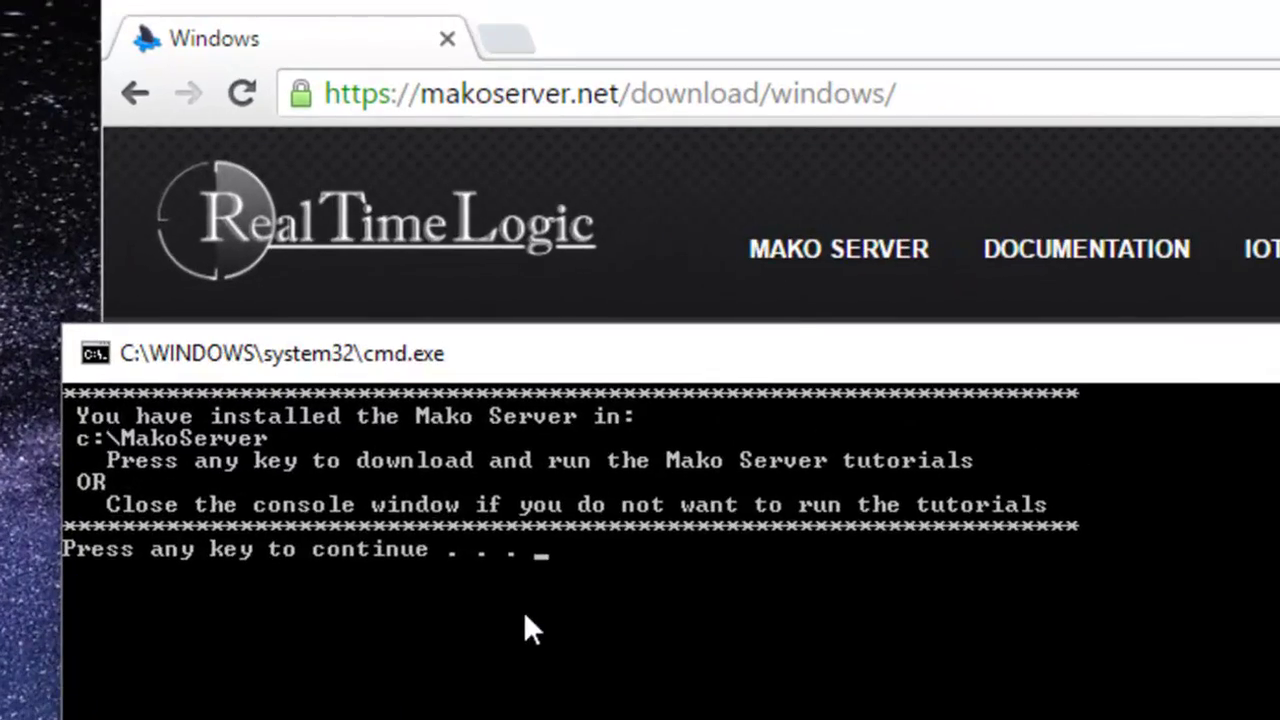
pyautogui.press('Return')
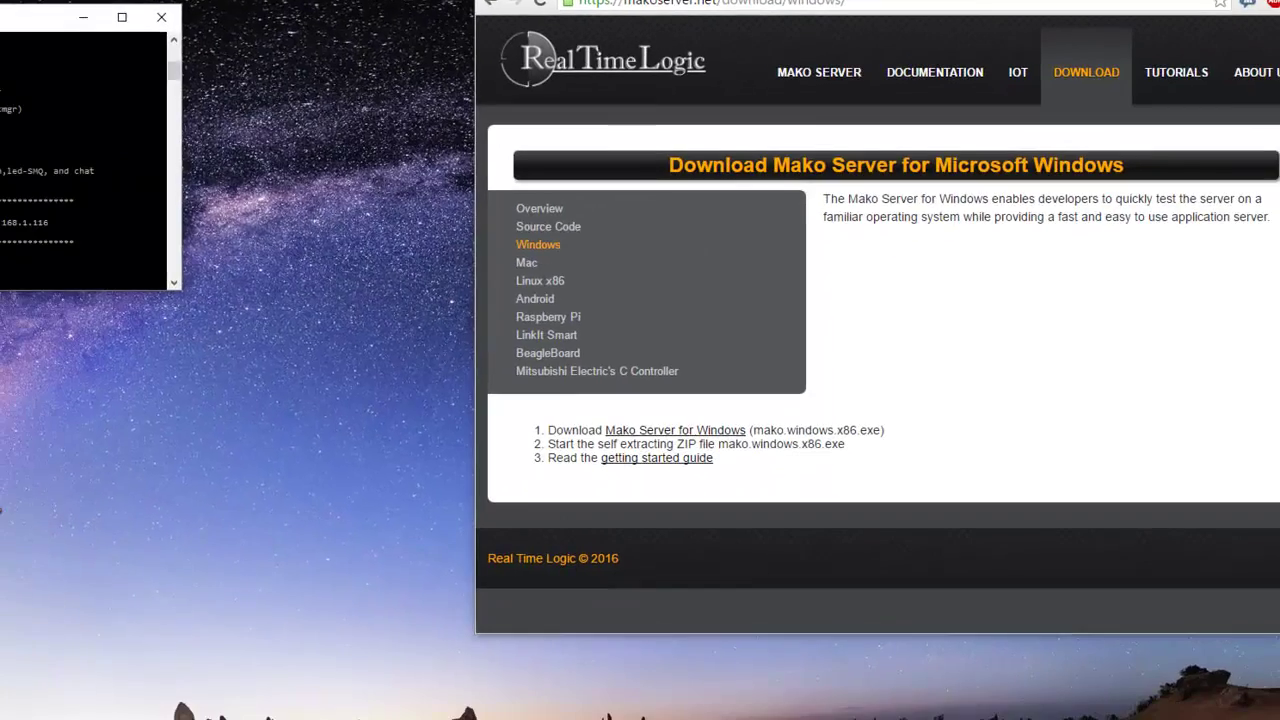
pyautogui.moveTo(62, 22); pyautogui.dragTo(681, 285)
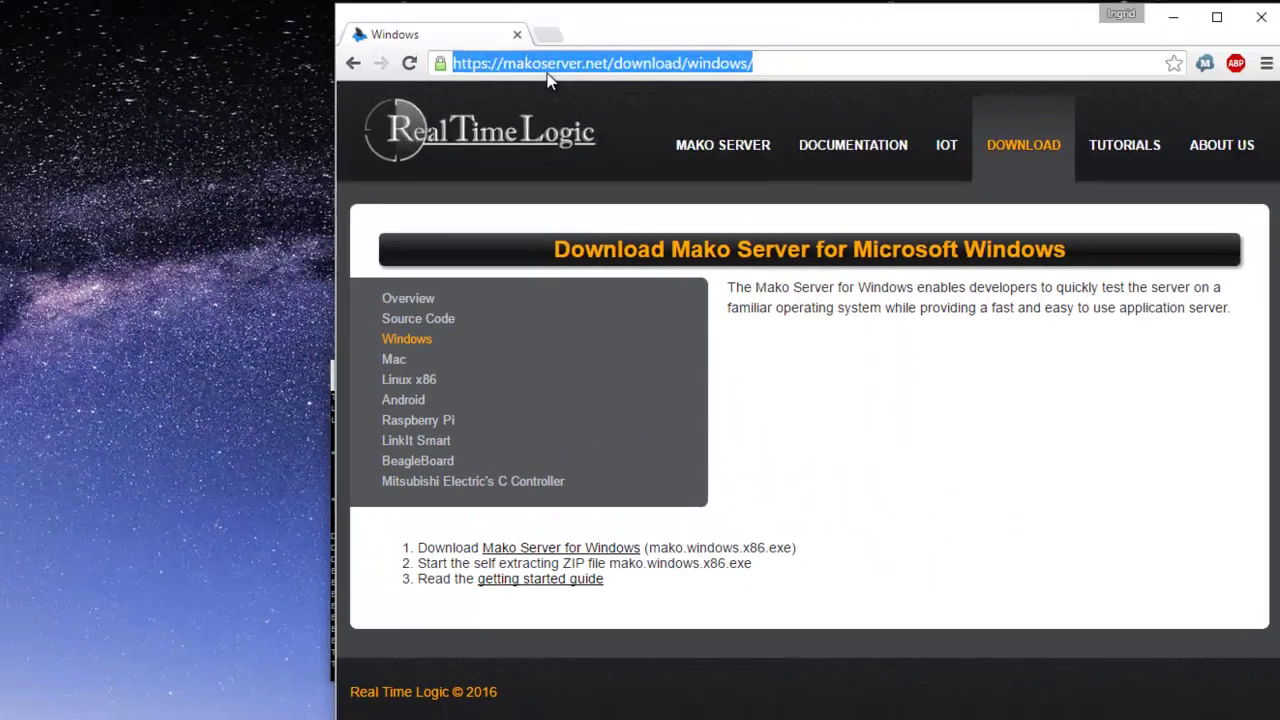
# - Load localhost/certmgr/ to reach the Create Certificate Database page
pyautogui.write('lo')
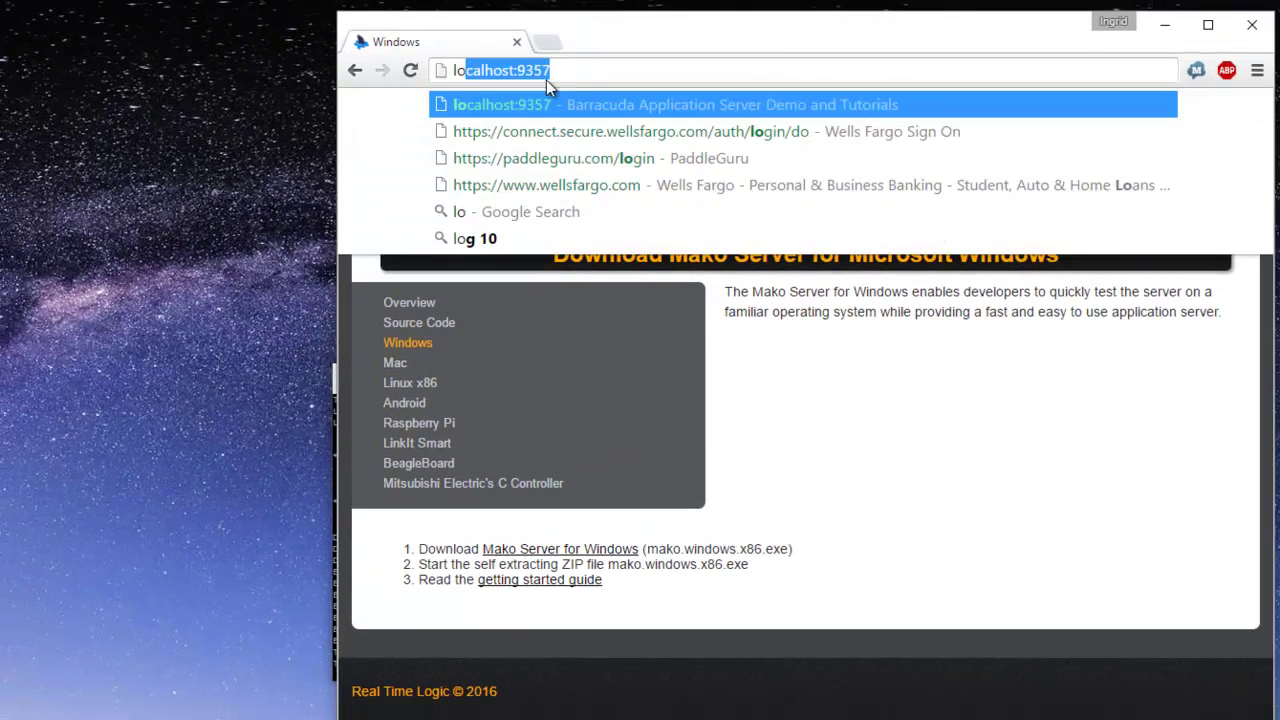
pyautogui.write('calhost')
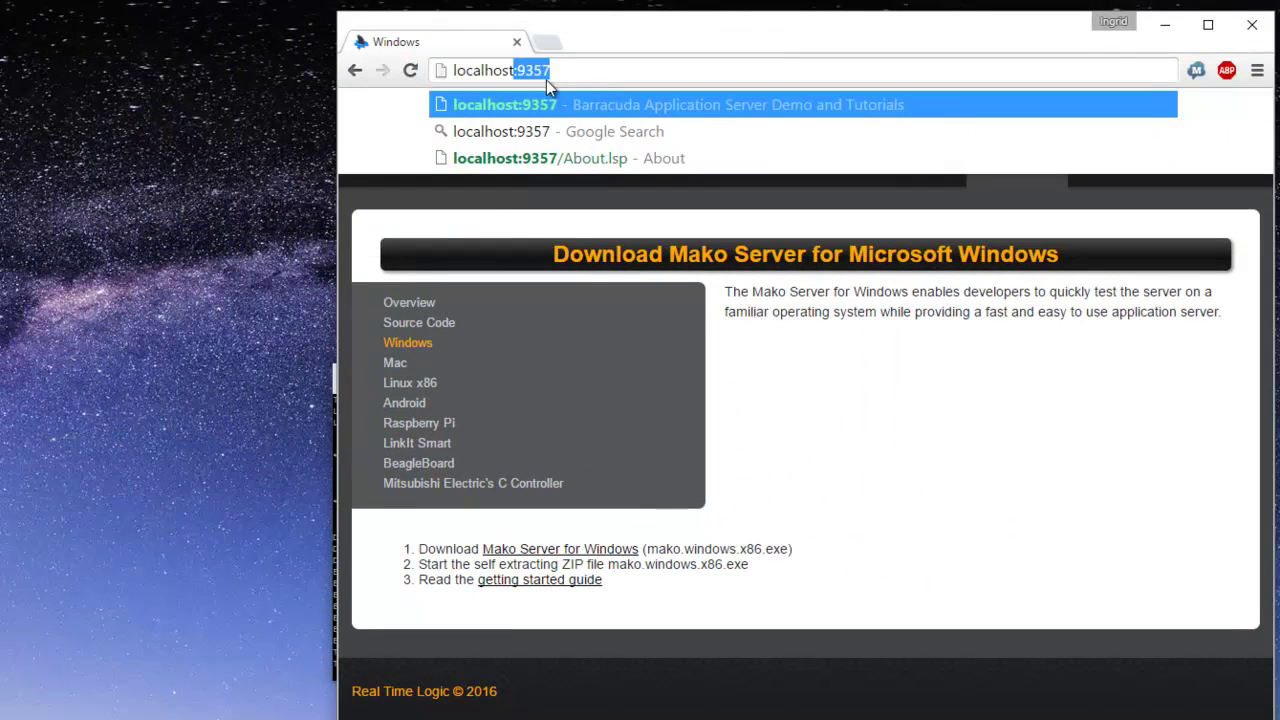
pyautogui.write('/cert')
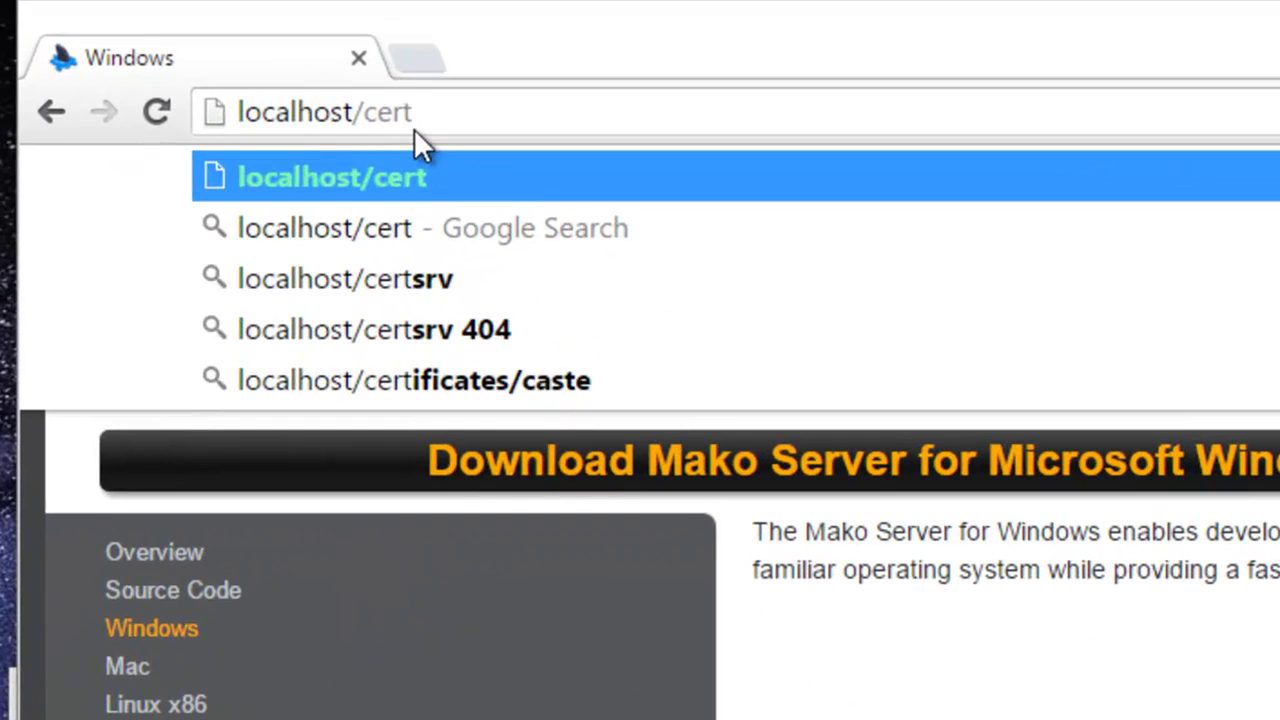
pyautogui.write('mgr/')
pyautogui.press('Return')
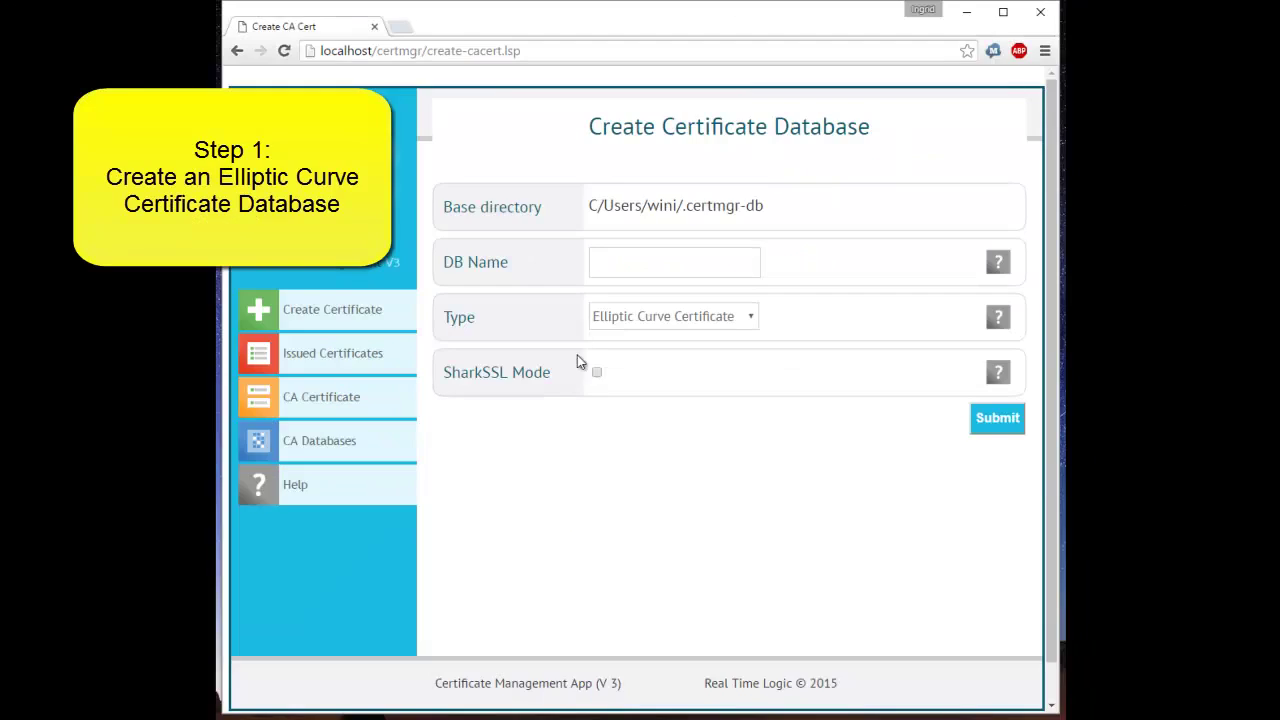
# - Submit a new database named RTL-ECC, type Elliptic Curve Certificate, with SharkSSL Mode ticked
pyautogui.click(611, 346)
pyautogui.write('RTL-E')
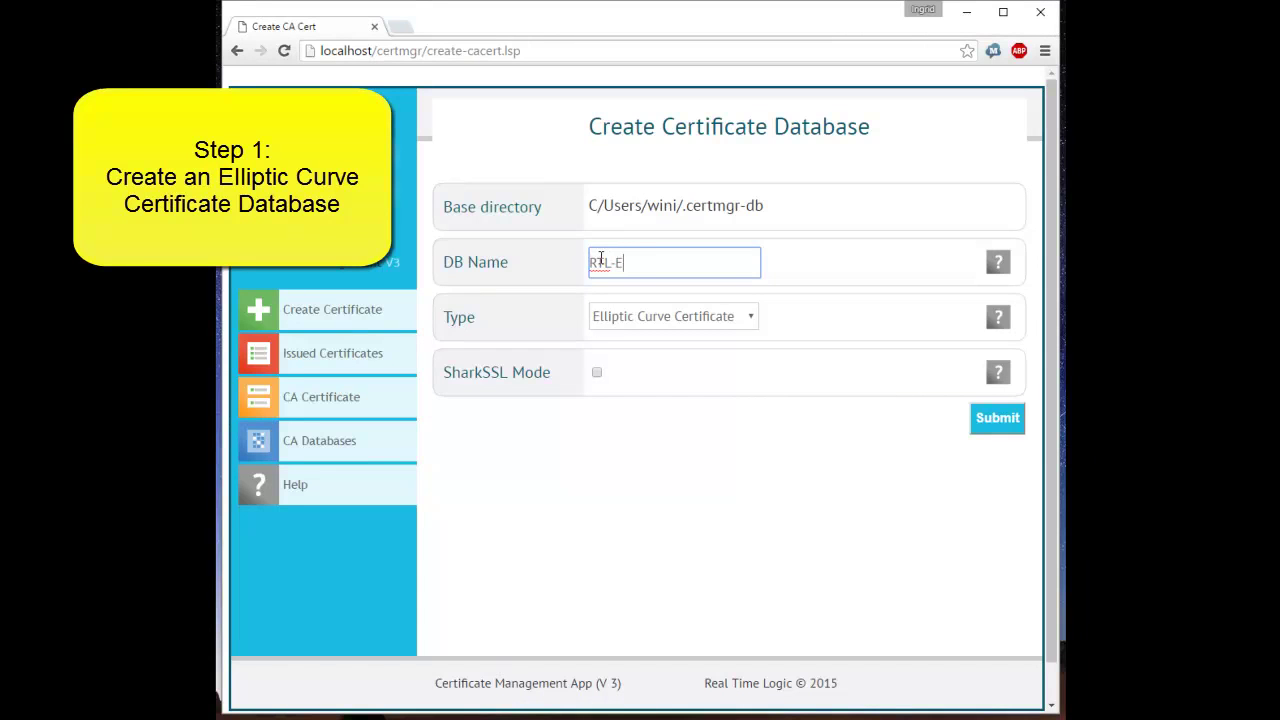
pyautogui.write('CC')
pyautogui.click(732, 327)
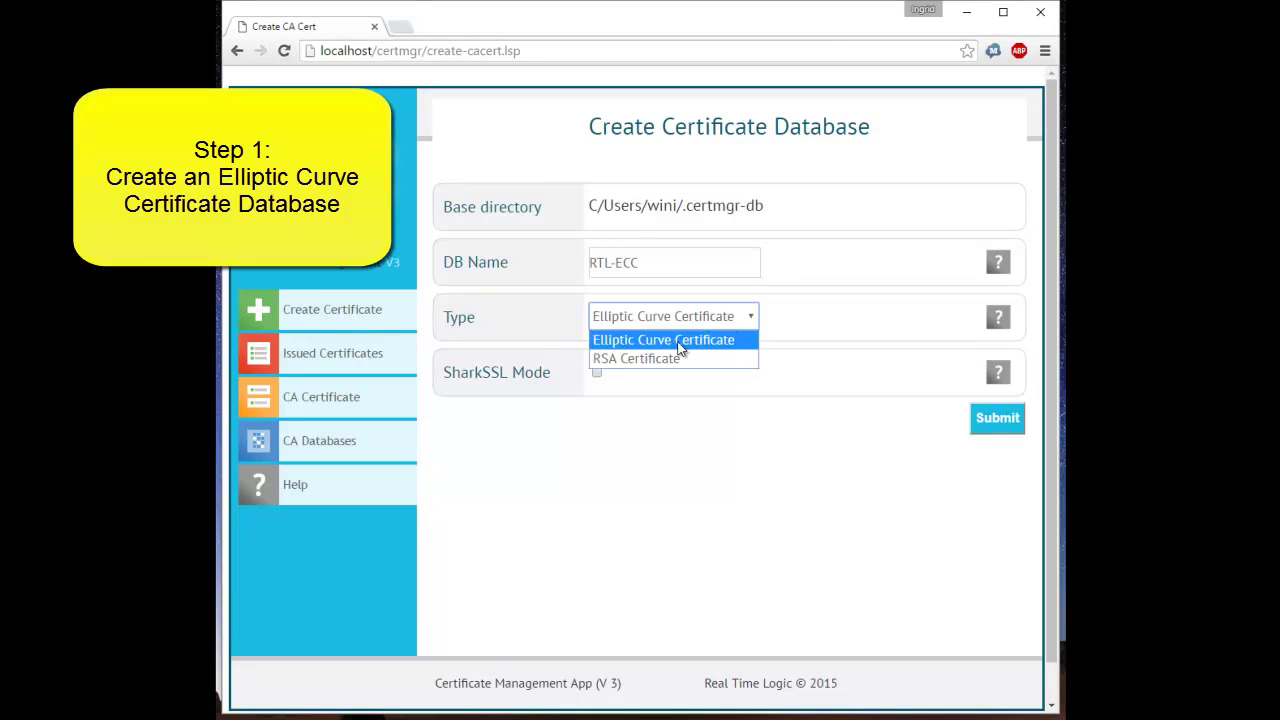
pyautogui.click(683, 340)
pyautogui.click(597, 373)
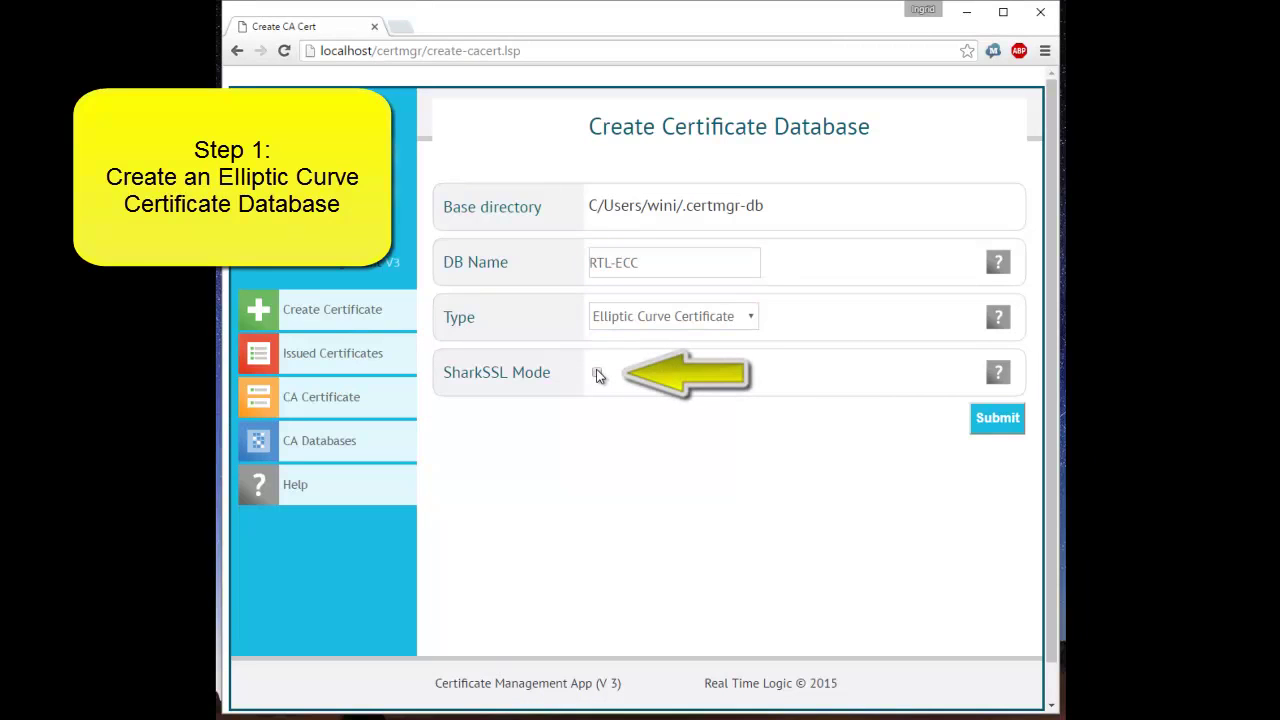
pyautogui.click(597, 373)
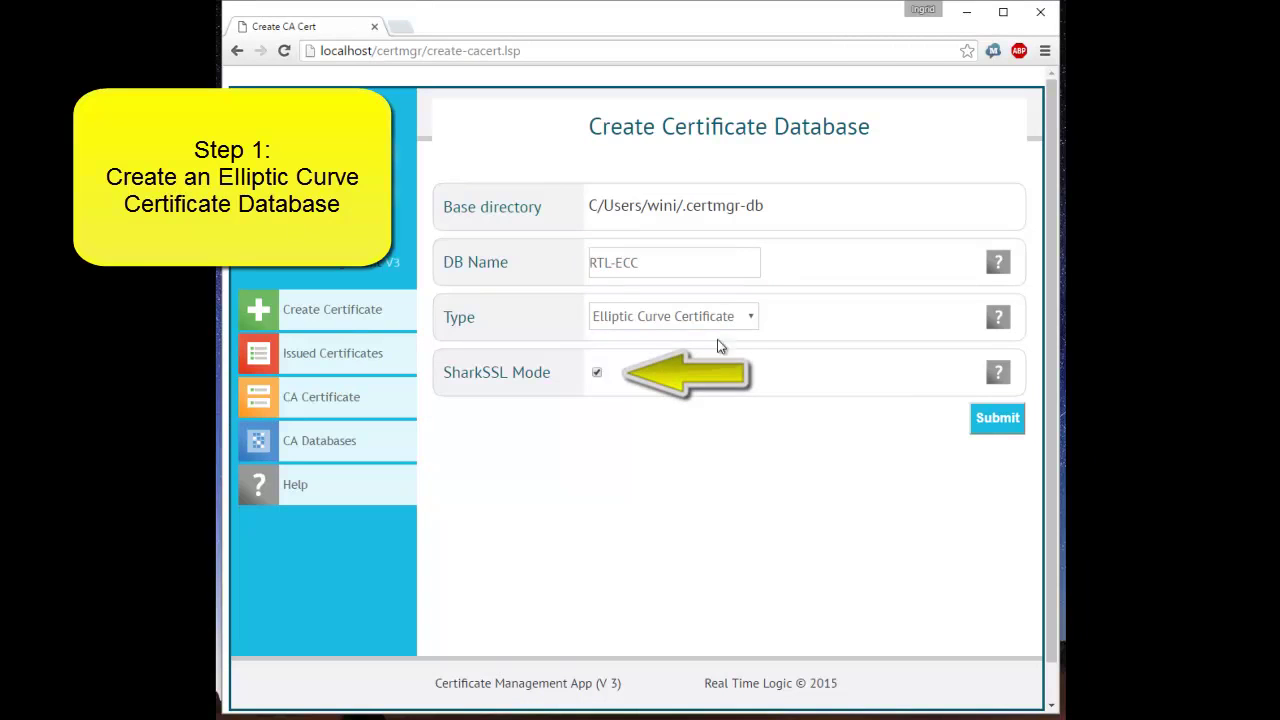
pyautogui.click(989, 424)
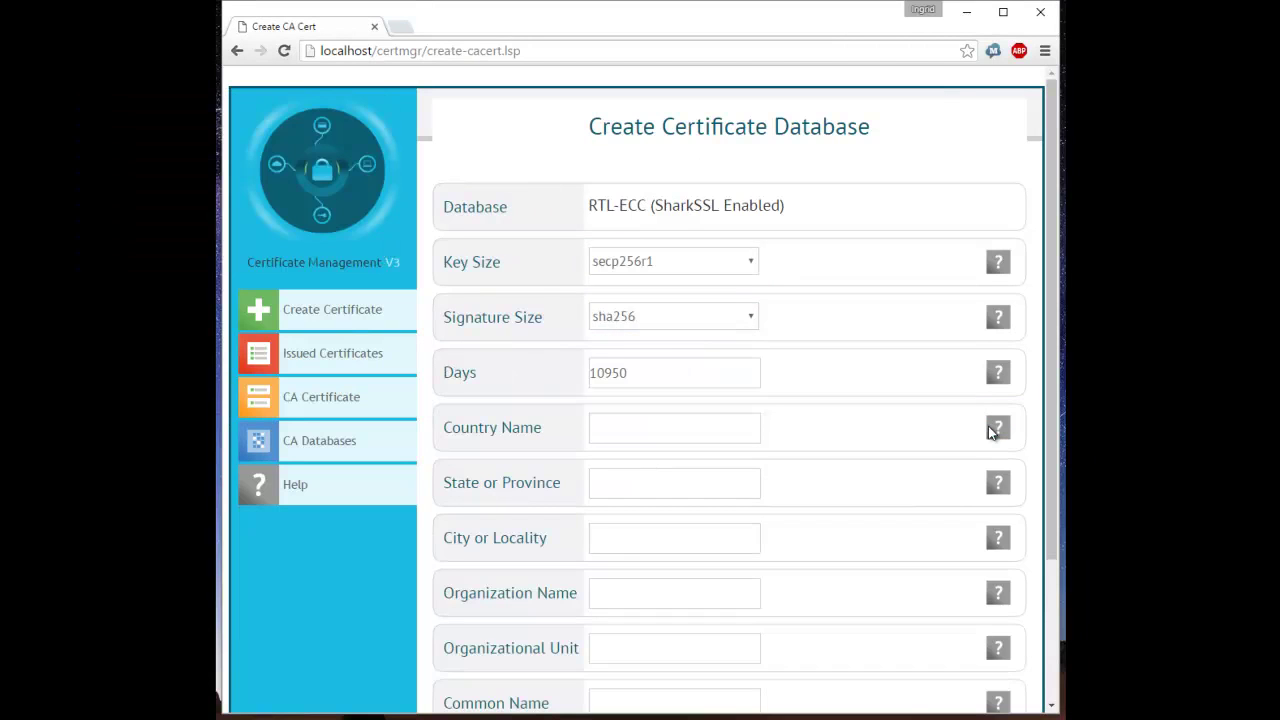
# - Enter 'RTL Root Cert' as the Common Name and generate the root CA key and certificate
pyautogui.click(989, 430)
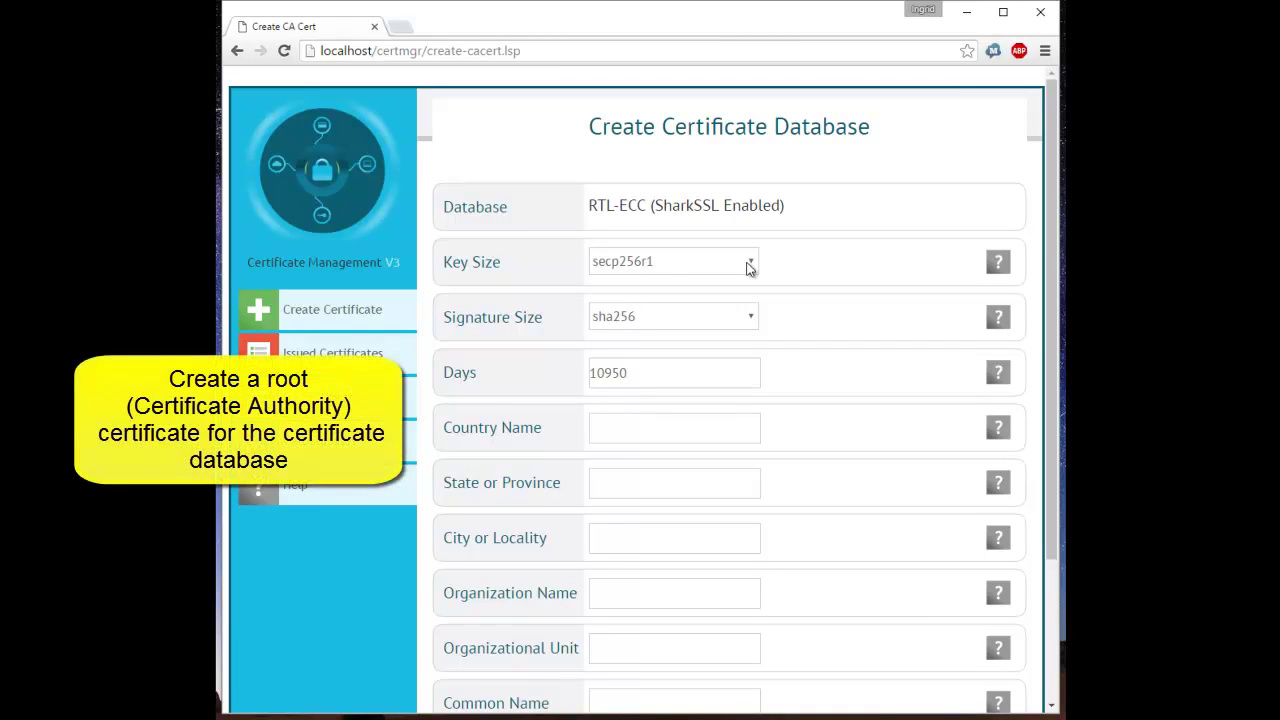
pyautogui.scroll(-1, 757, 318)
pyautogui.scroll(-2, 757, 322)
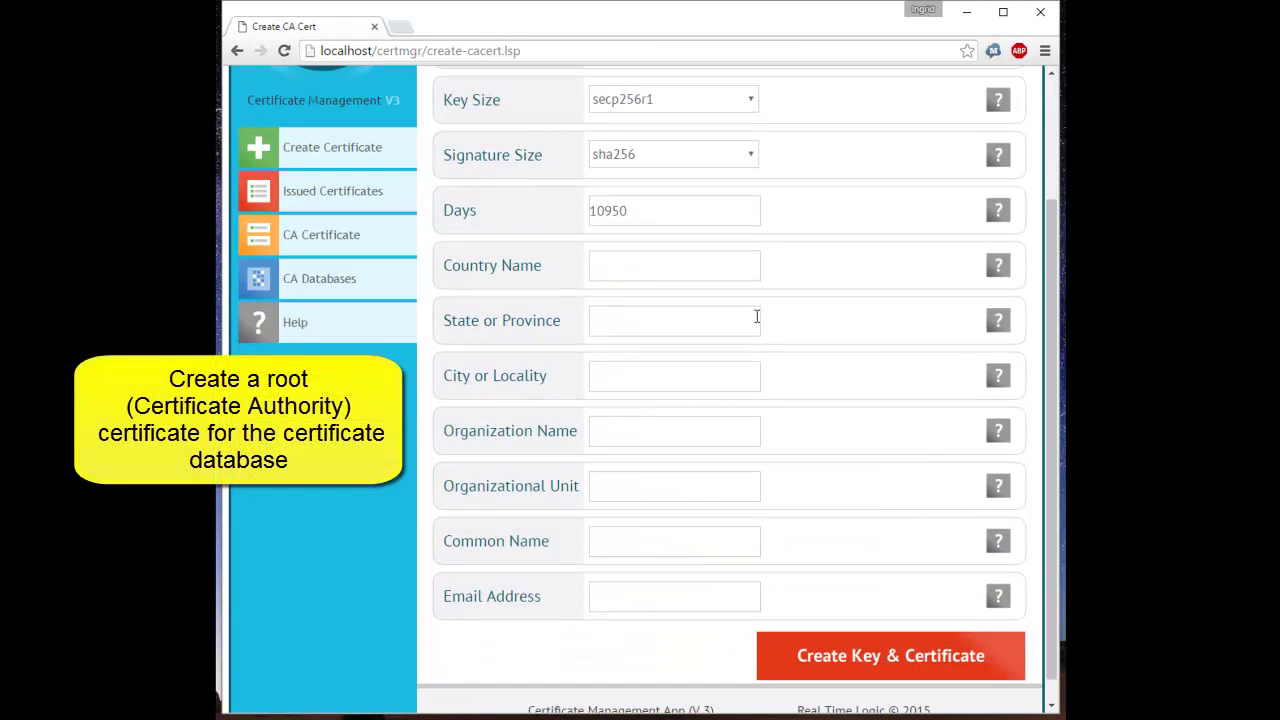
pyautogui.click(652, 550)
pyautogui.write('RTL Root')
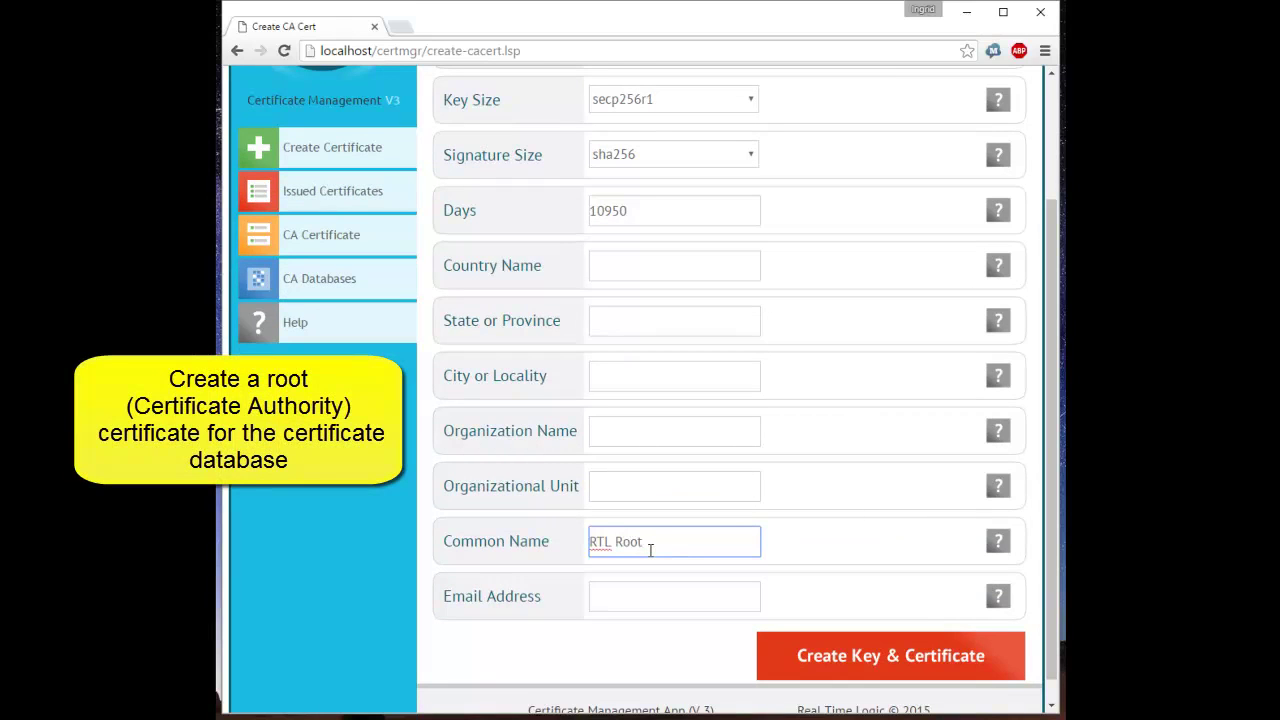
pyautogui.write(' Cert')
pyautogui.click(901, 663)
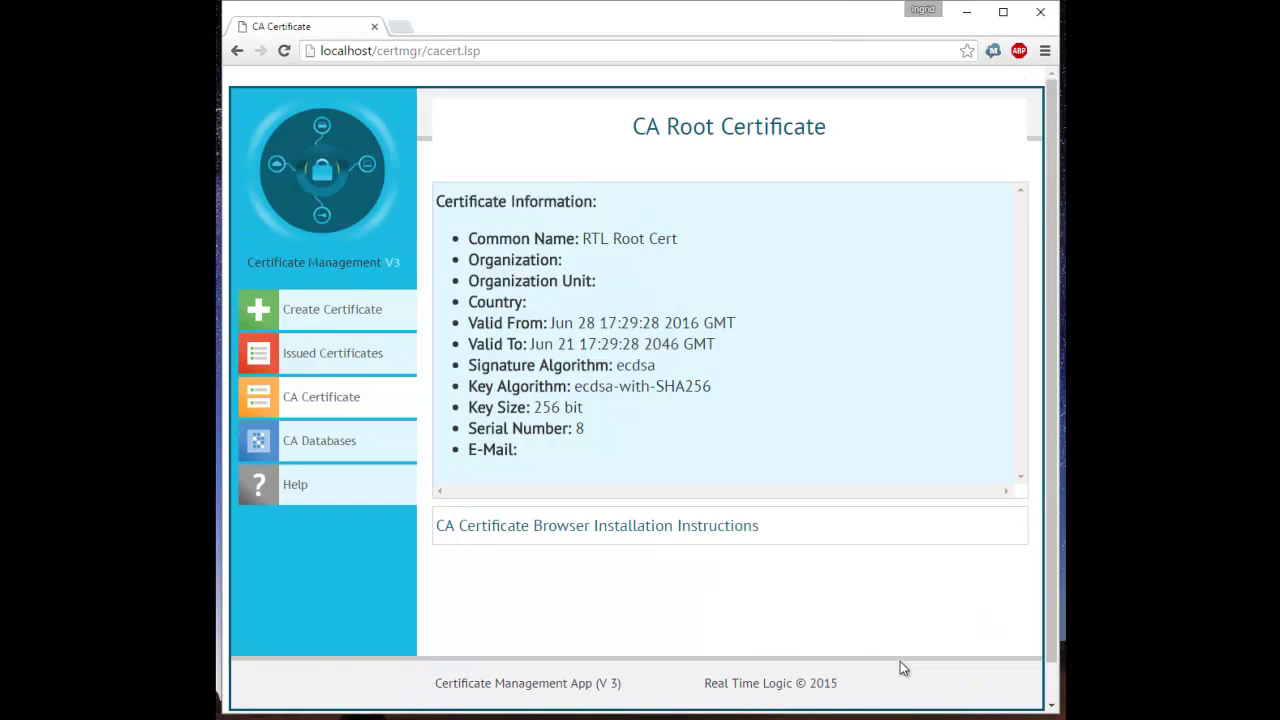
# - In Create Certificate, replace the Common Name with 192.168.1.116 and create the signed key and certificate
pyautogui.click(349, 315)
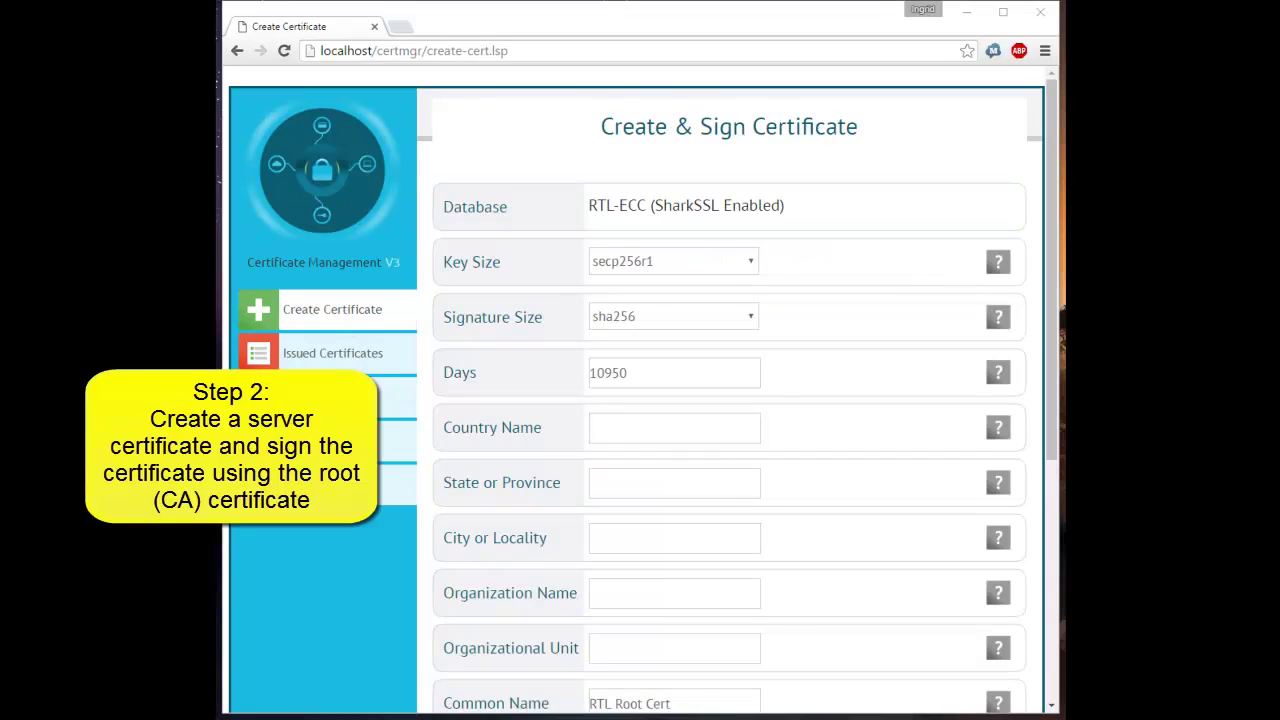
pyautogui.scroll(-1, 801, 590)
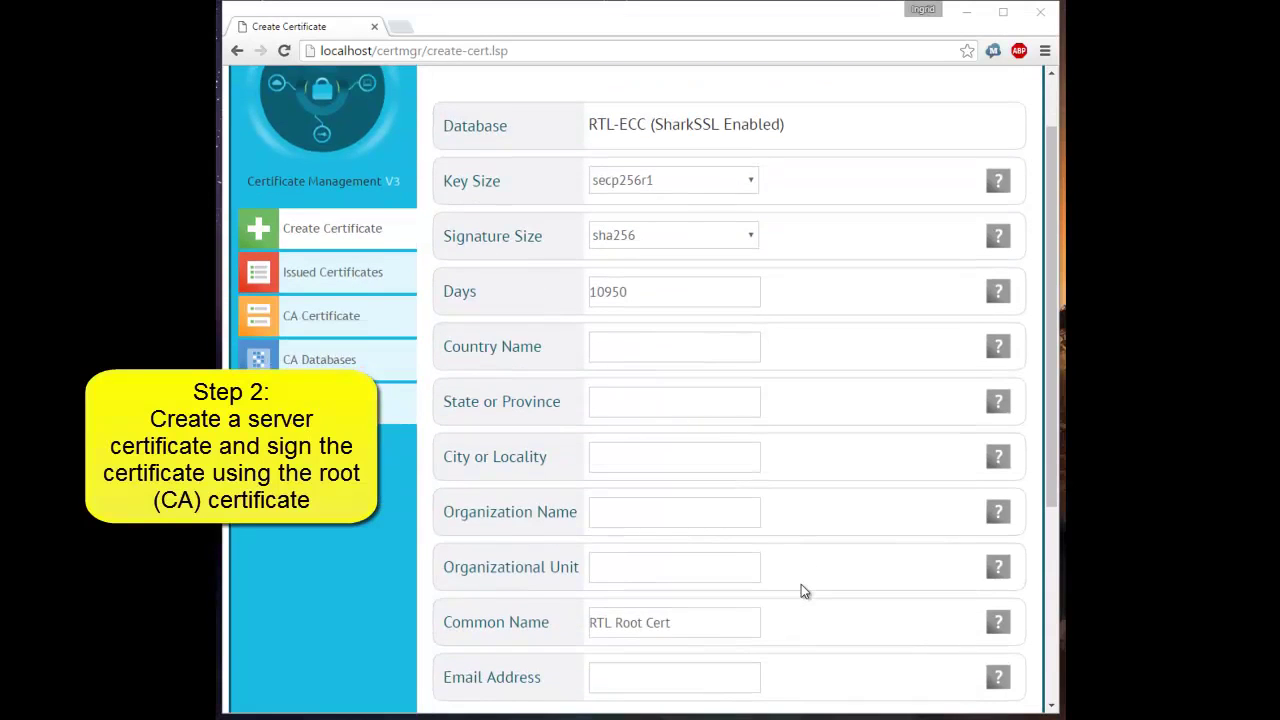
pyautogui.scroll(-1, 801, 590)
pyautogui.scroll(-3, 801, 591)
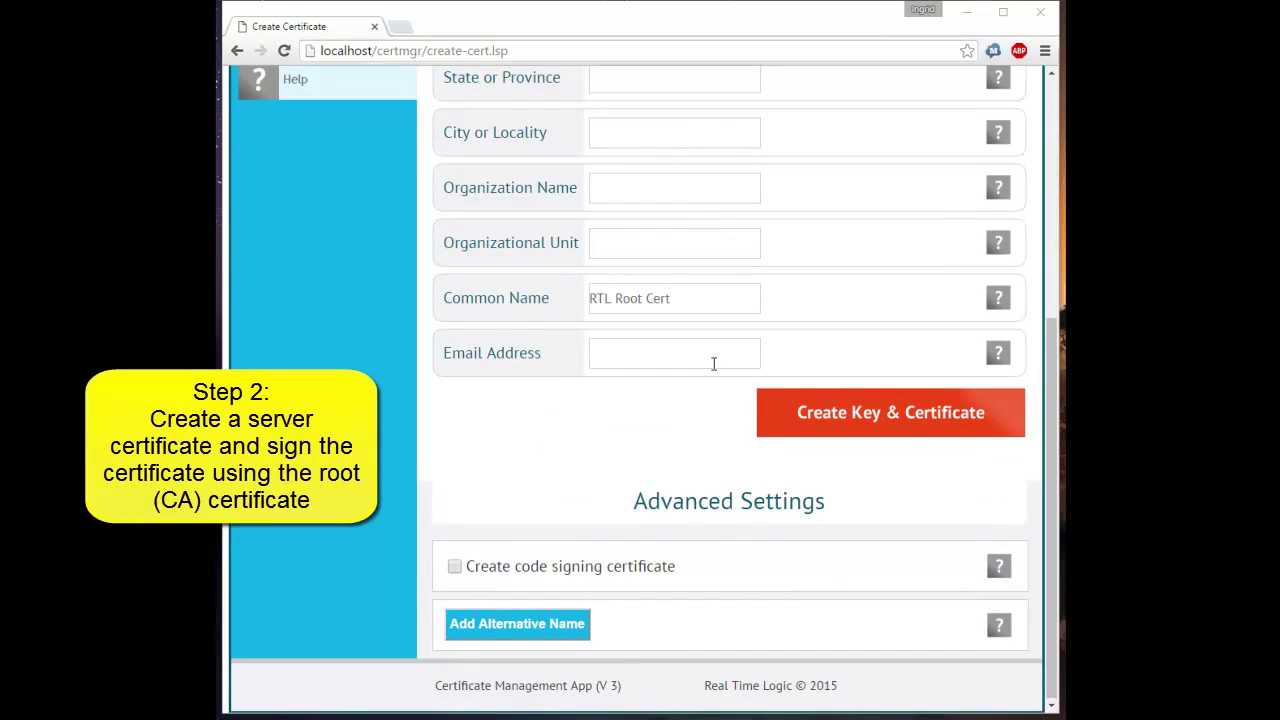
pyautogui.scroll(1, 711, 363)
pyautogui.scroll(1, 714, 364)
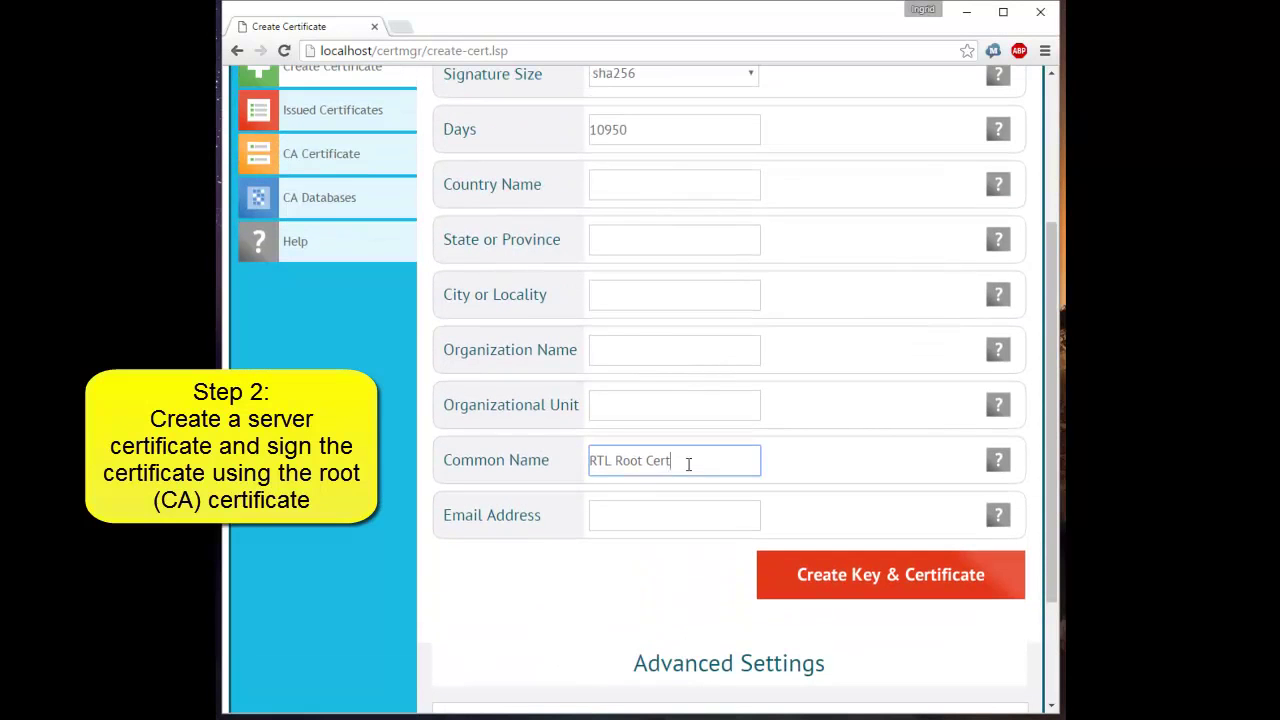
pyautogui.moveTo(686, 460); pyautogui.dragTo(575, 462)
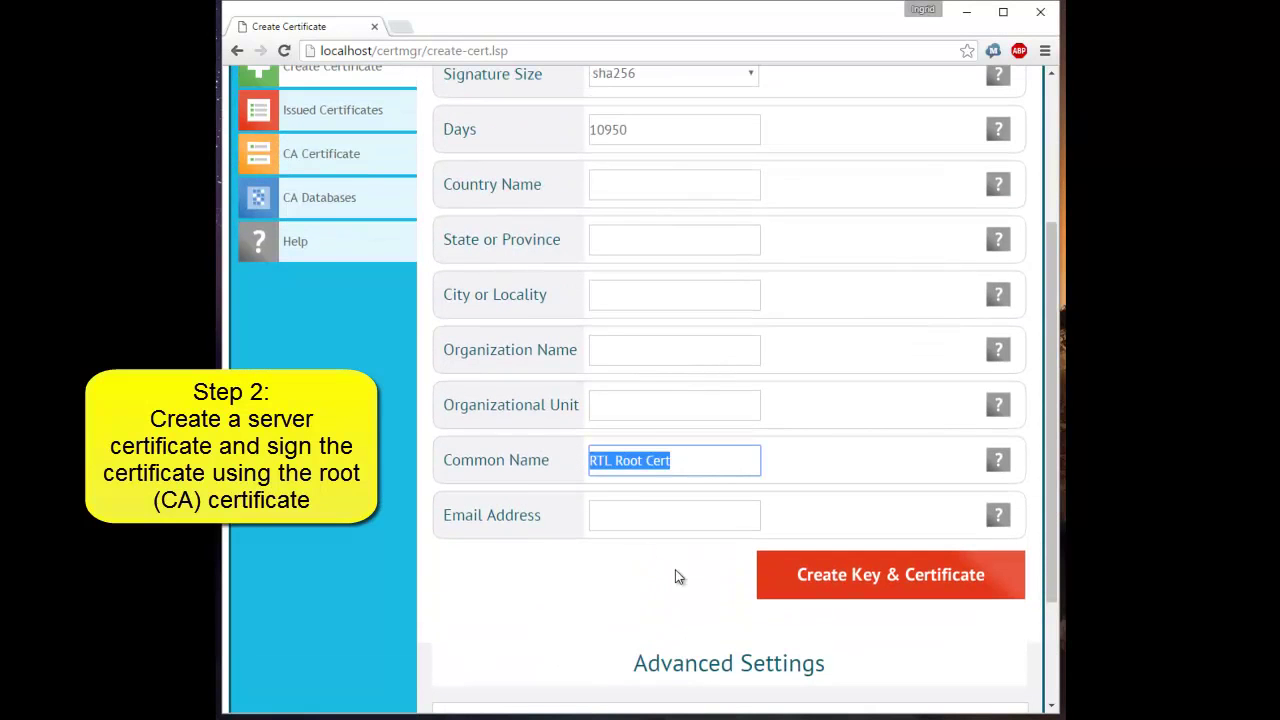
pyautogui.press('BackSpace')
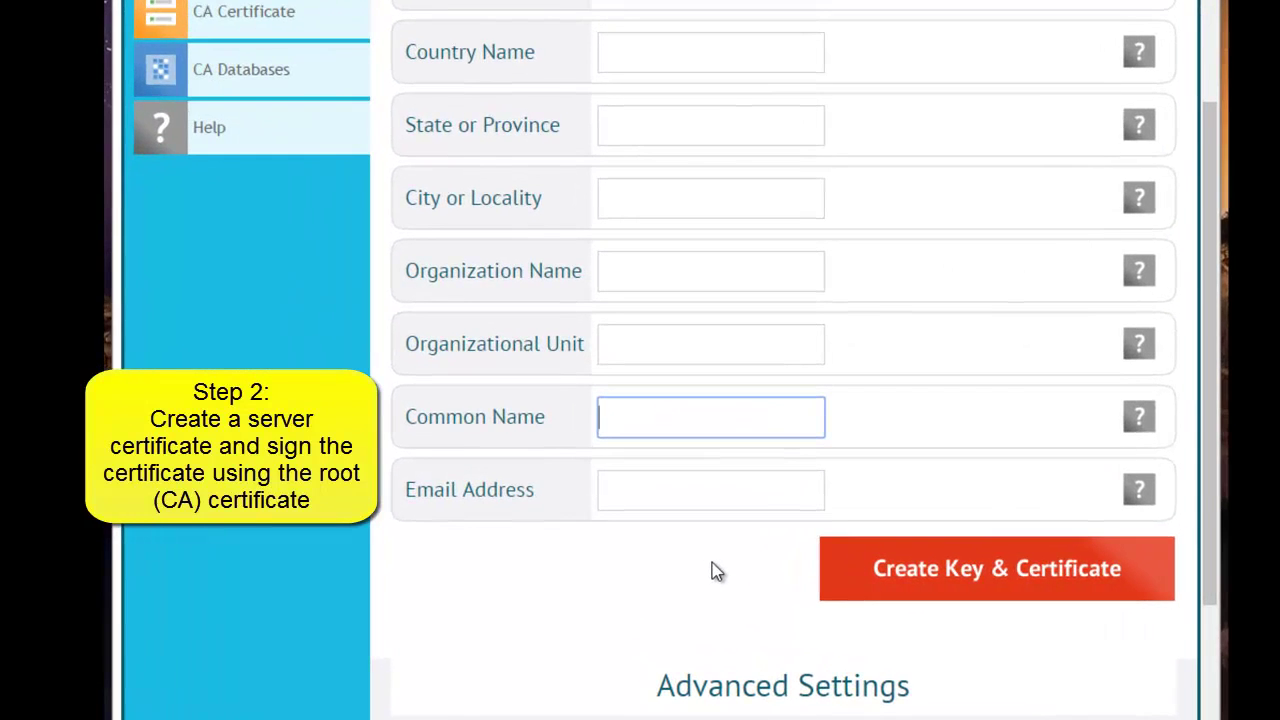
pyautogui.write('192.168.1.116')
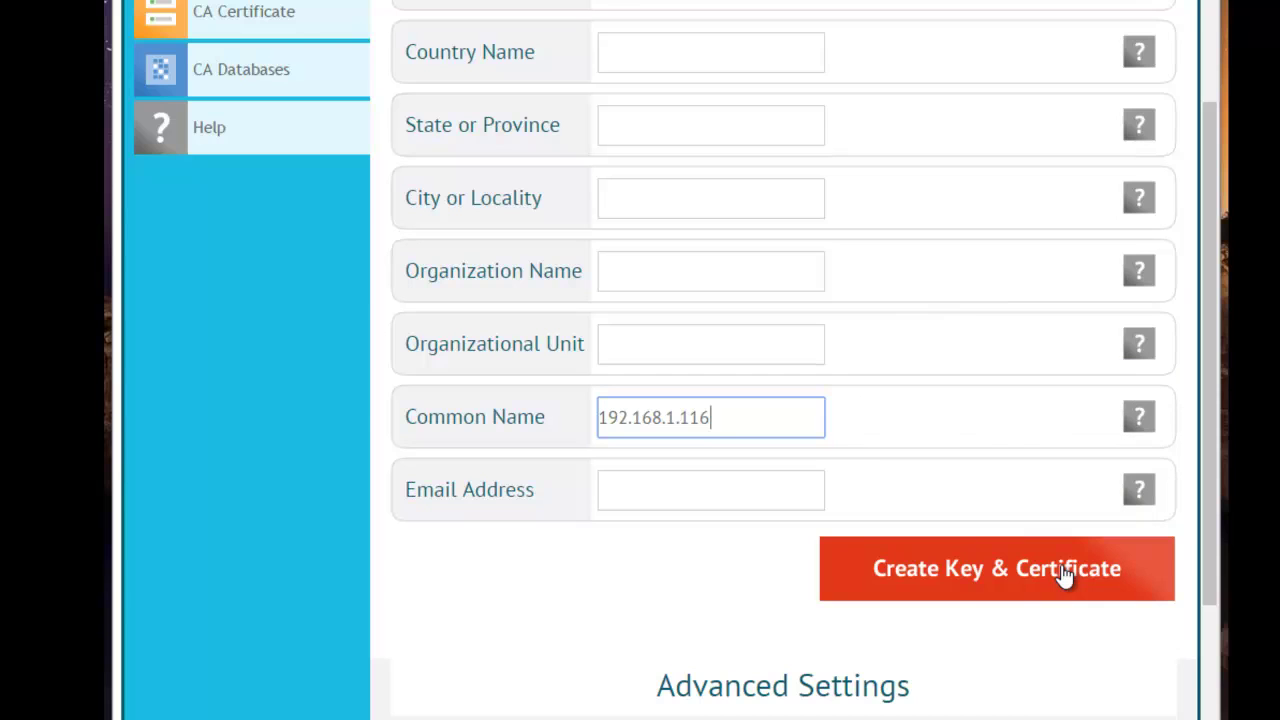
pyautogui.click(1065, 570)
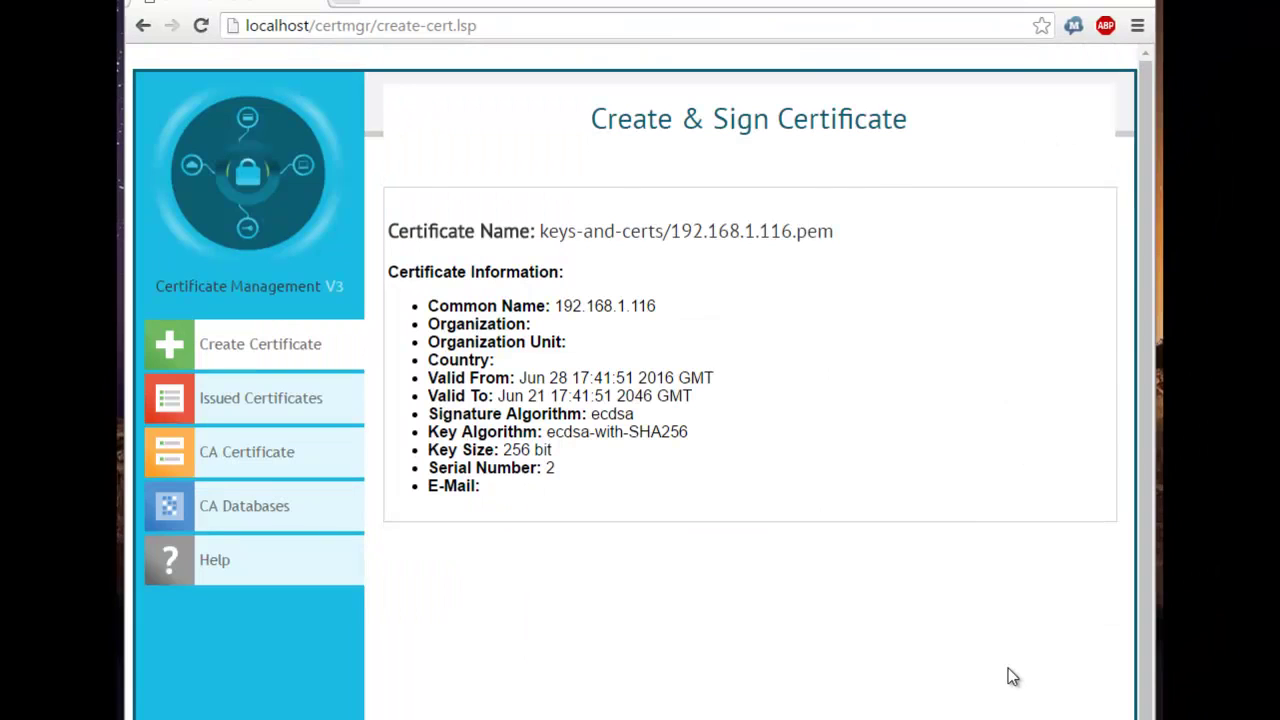
# - Open the 192.168.1.116 entry under Issued Certificates to show its test page
pyautogui.click(262, 404)
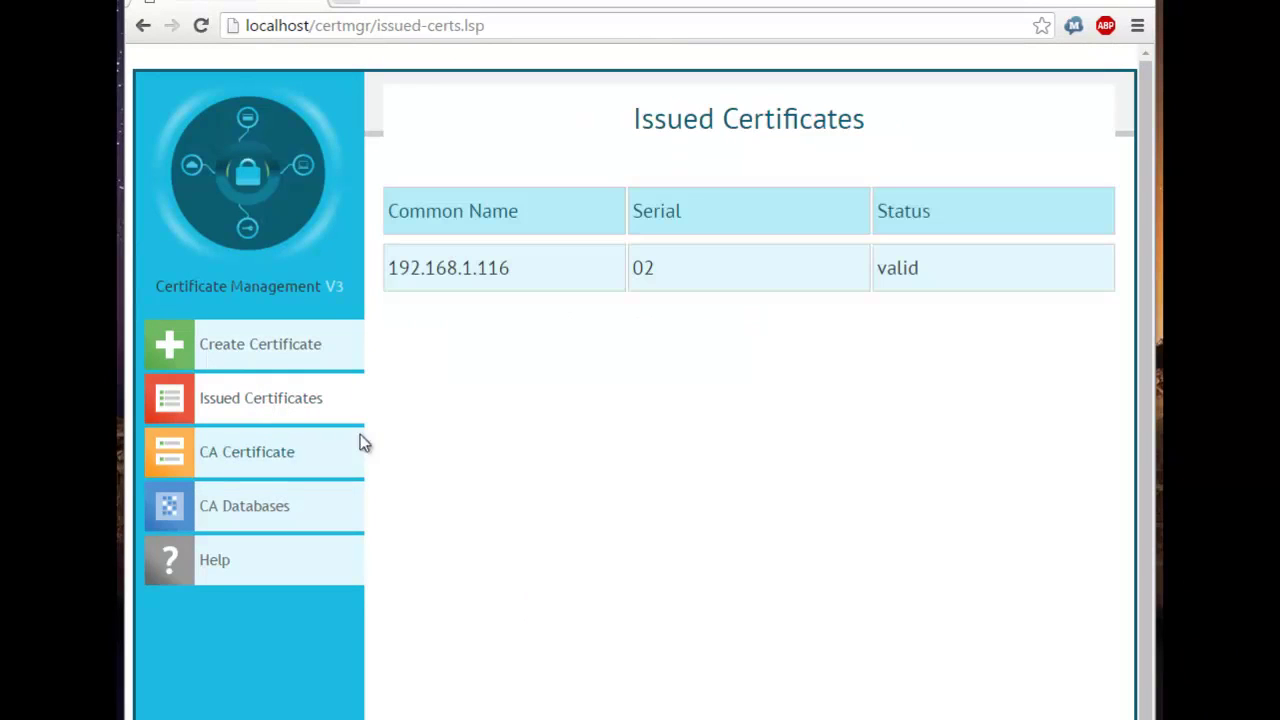
pyautogui.click(477, 277)
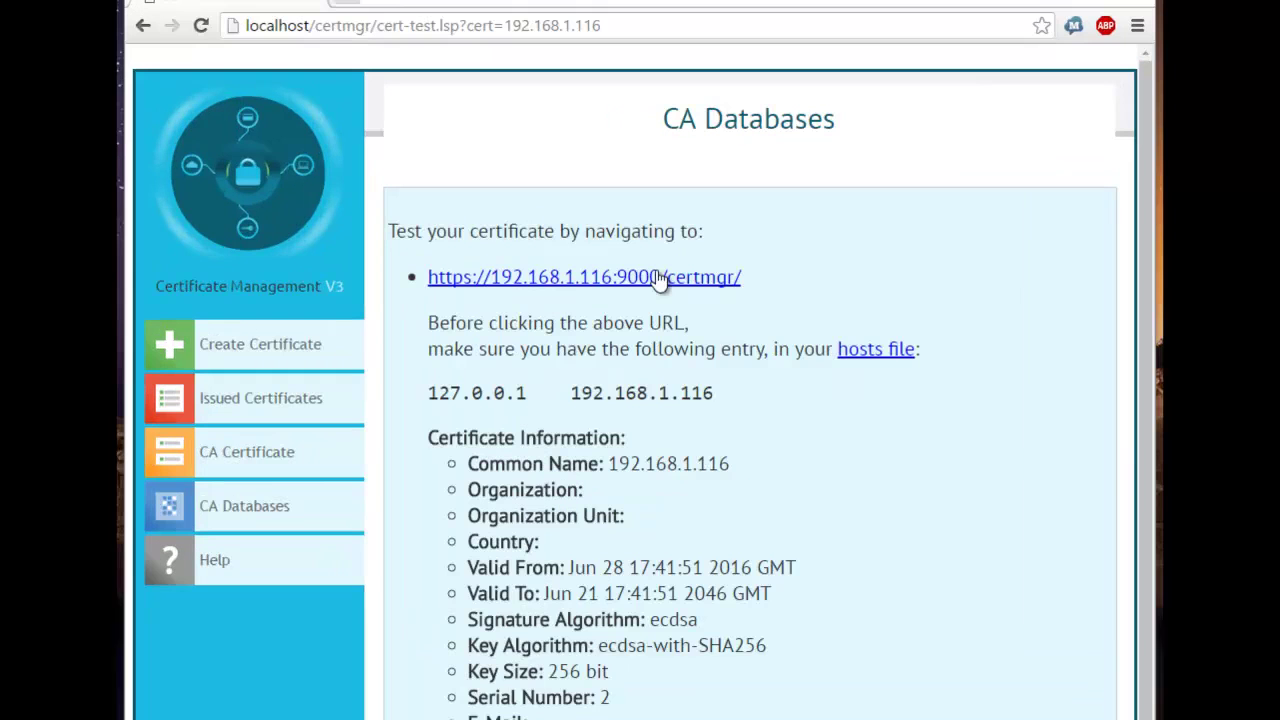
pyautogui.click(655, 256)
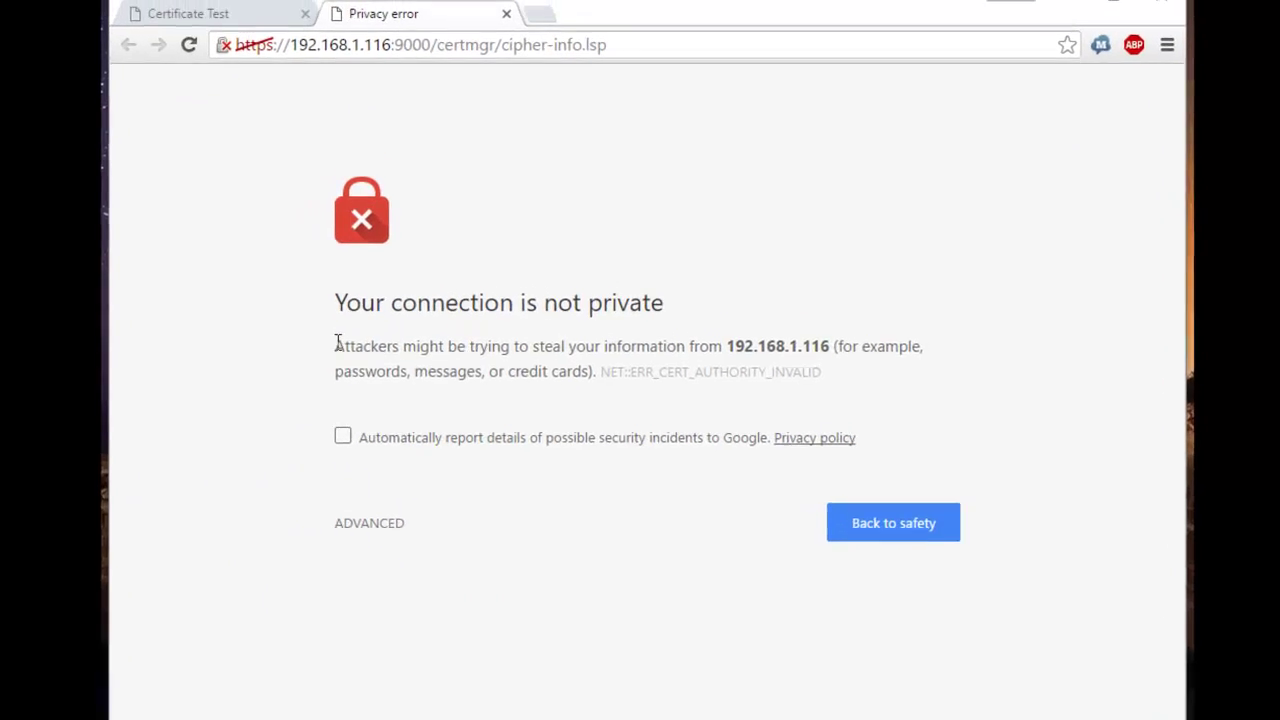
pyautogui.moveTo(337, 344); pyautogui.dragTo(911, 371)
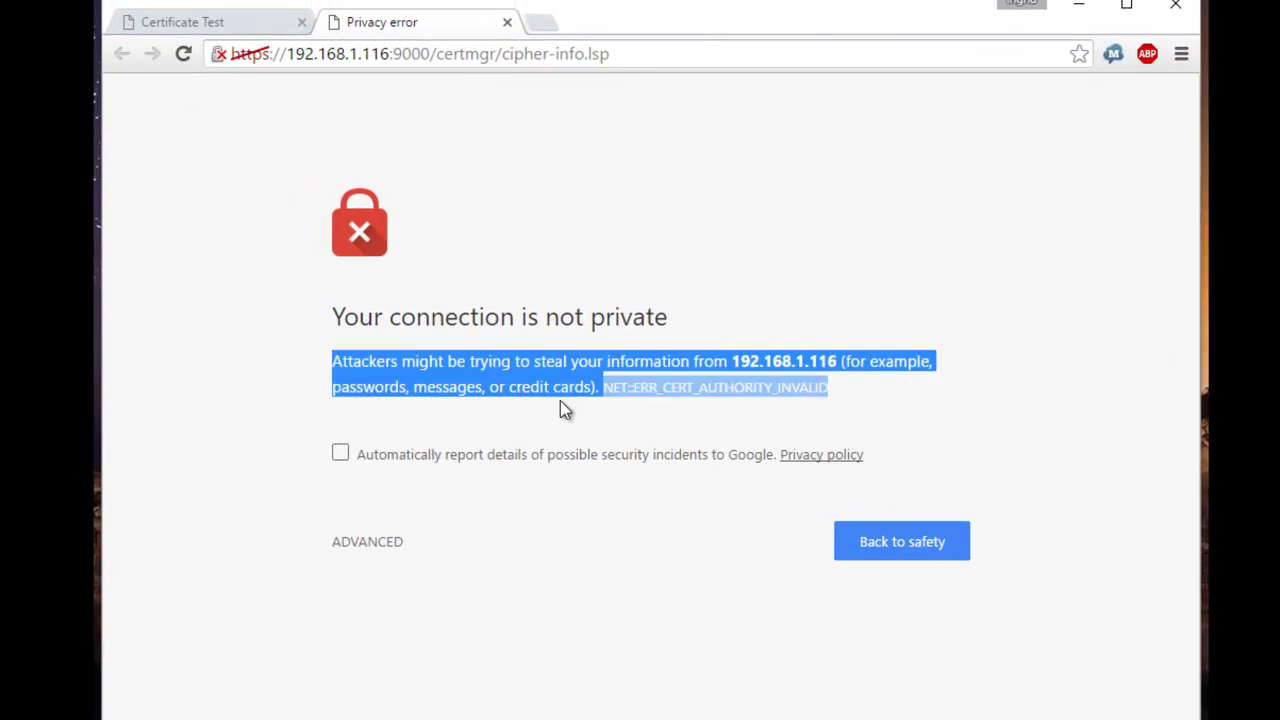
pyautogui.click(561, 404)
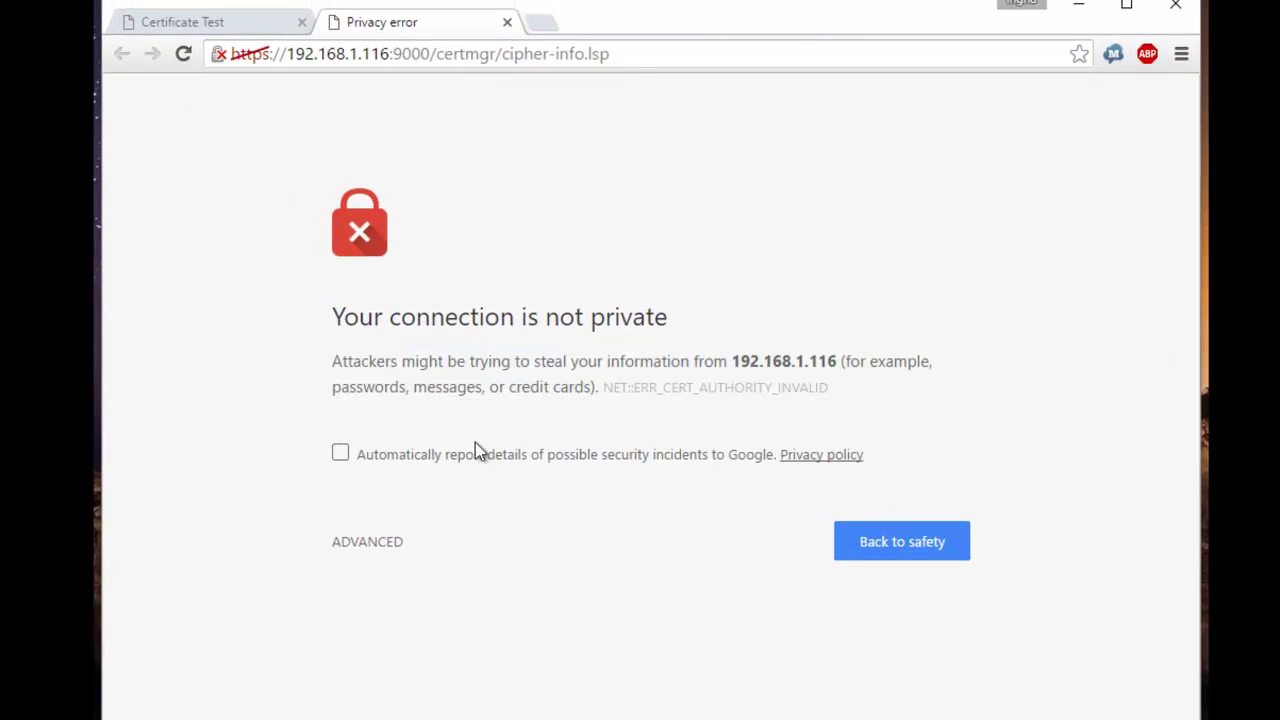
pyautogui.click(352, 543)
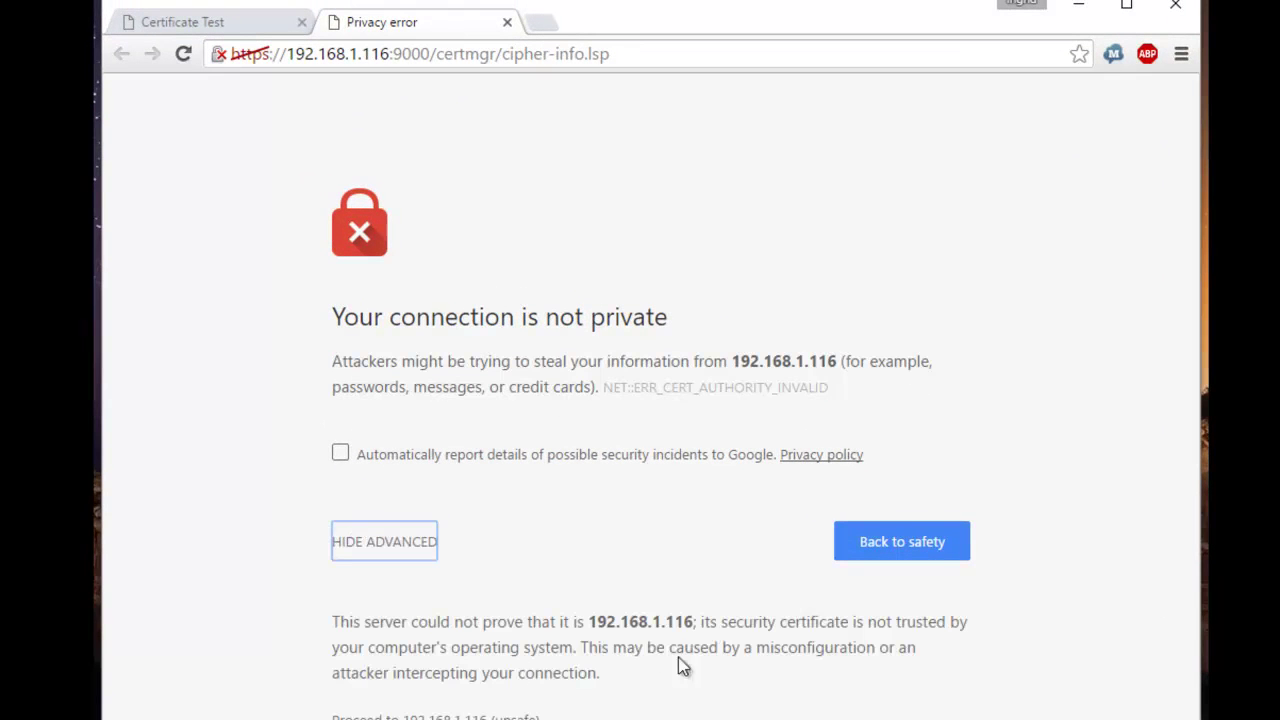
pyautogui.click(857, 622)
pyautogui.moveTo(857, 622); pyautogui.dragTo(574, 649)
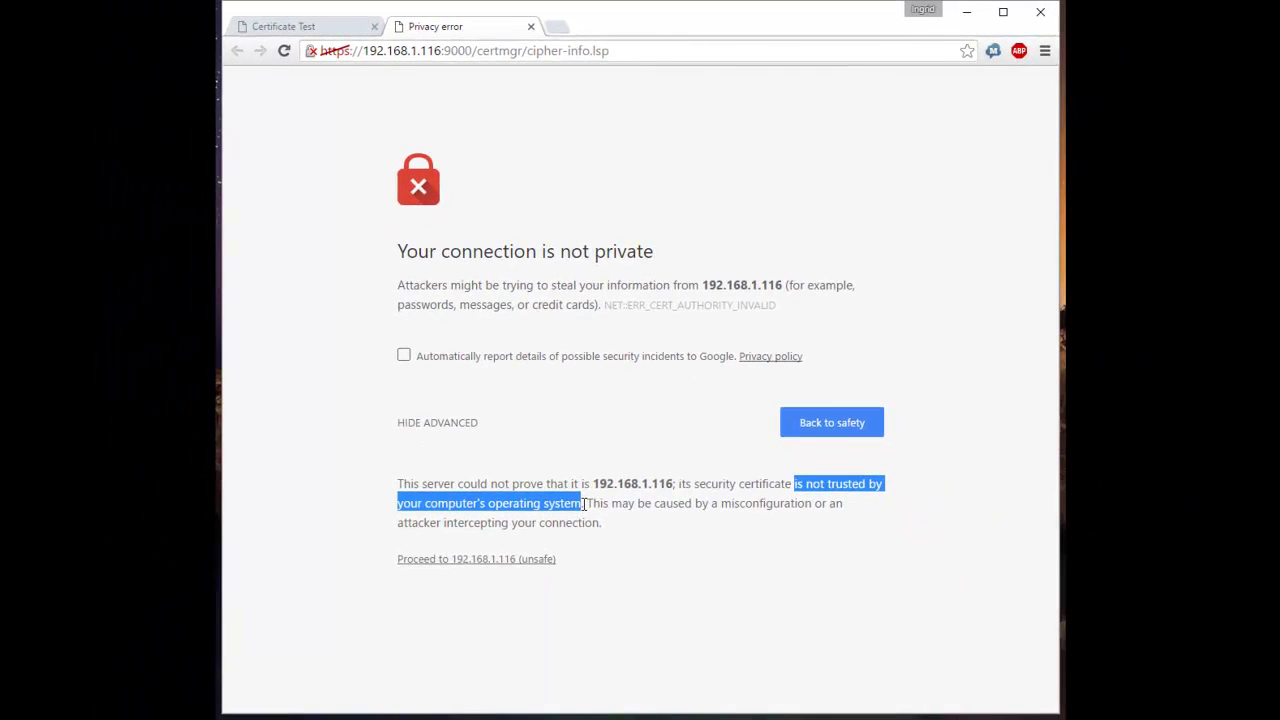
pyautogui.click(583, 503)
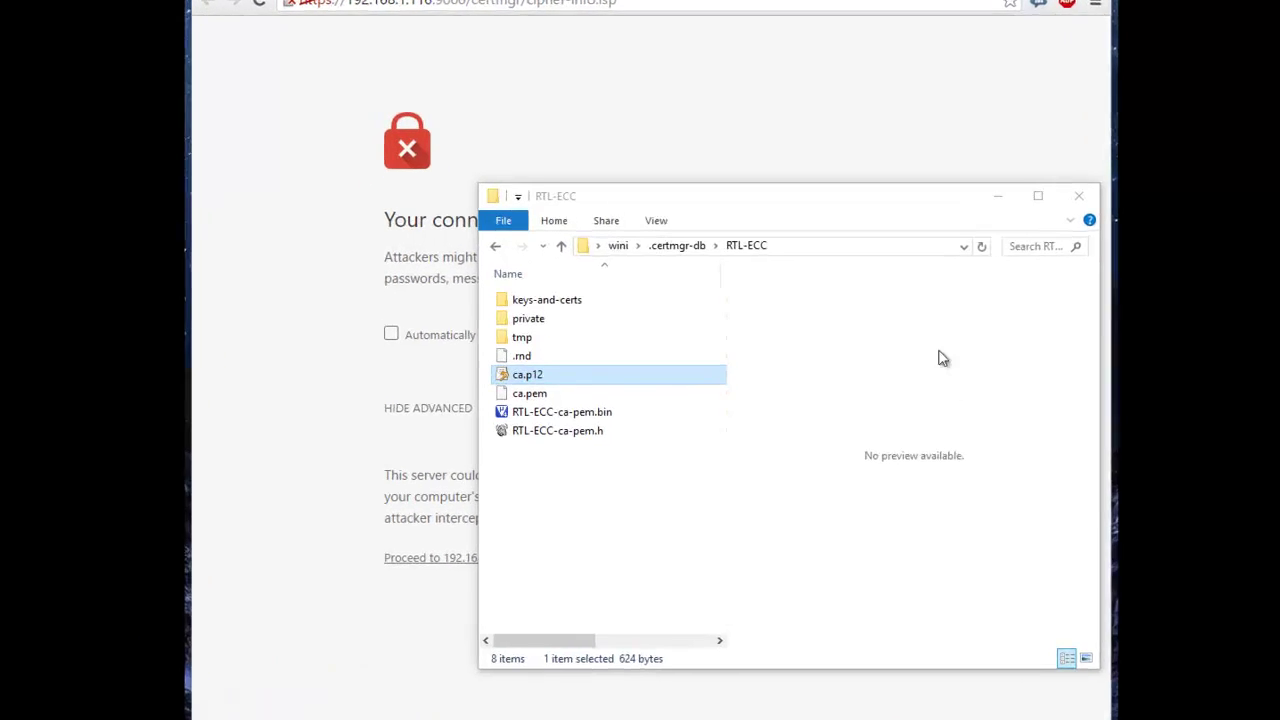
# - Show the full .certmgr-db\RTL-ECC folder path in the address bar and select ca.p12
pyautogui.click(815, 274)
pyautogui.click(815, 274)
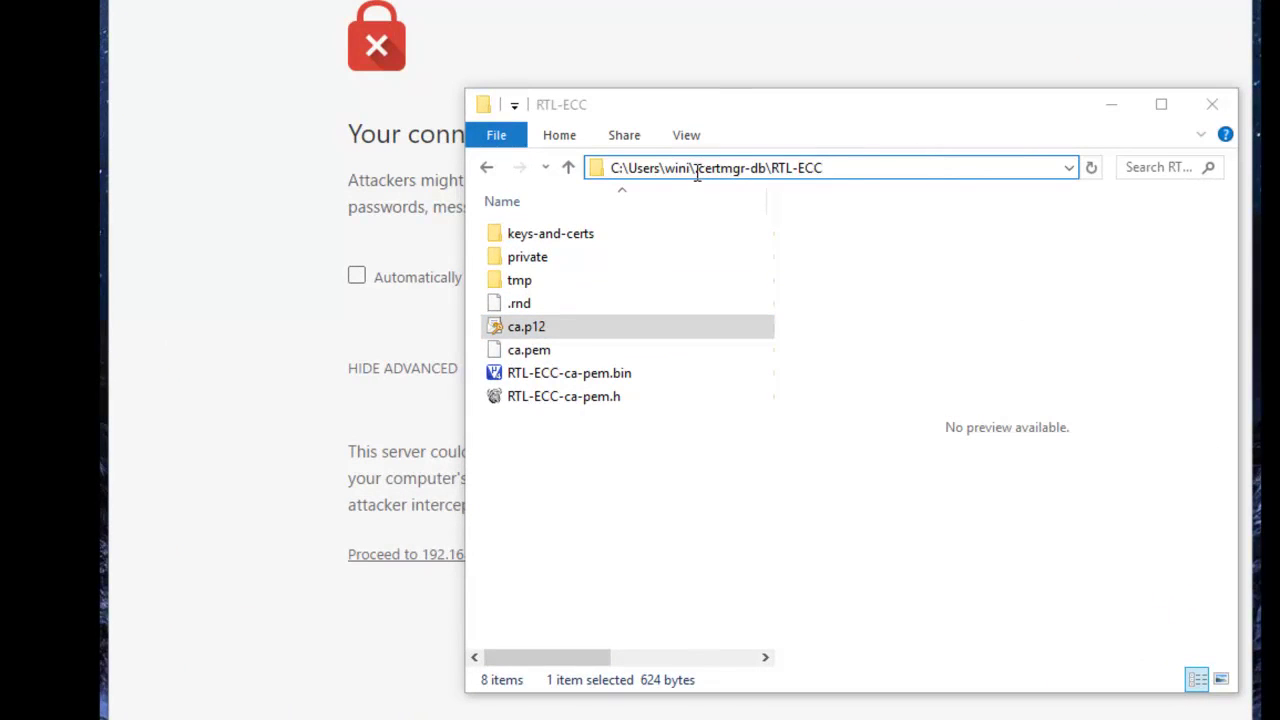
pyautogui.moveTo(697, 168); pyautogui.dragTo(843, 168)
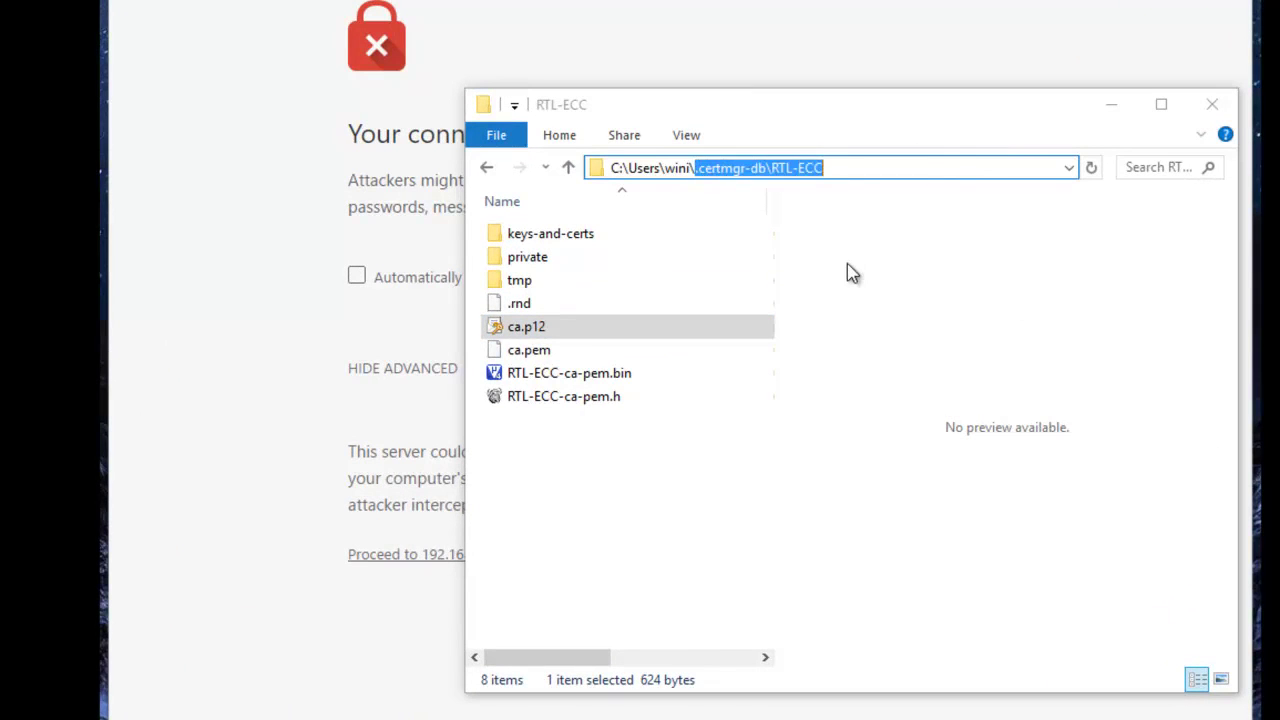
pyautogui.click(760, 332)
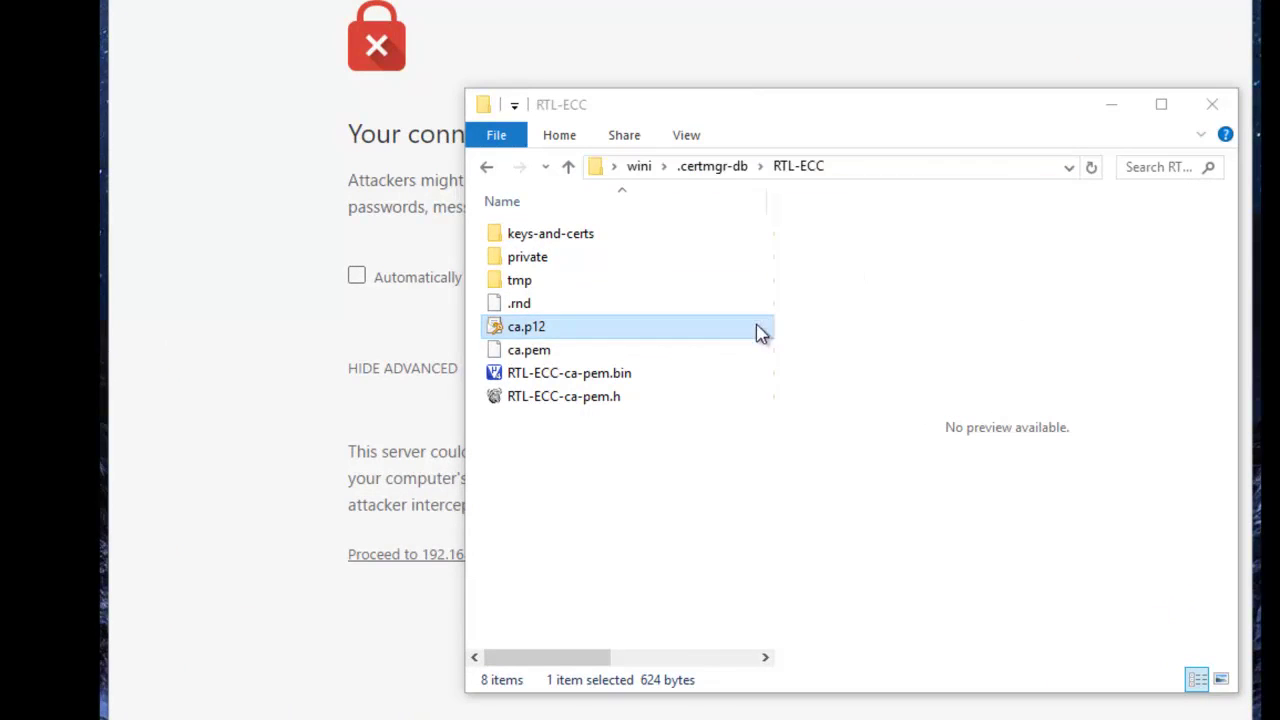
# - Import ca.p12 with default wizard options and automatic store, confirming the RTL Root Cert security warning
pyautogui.doubleClick(525, 328)
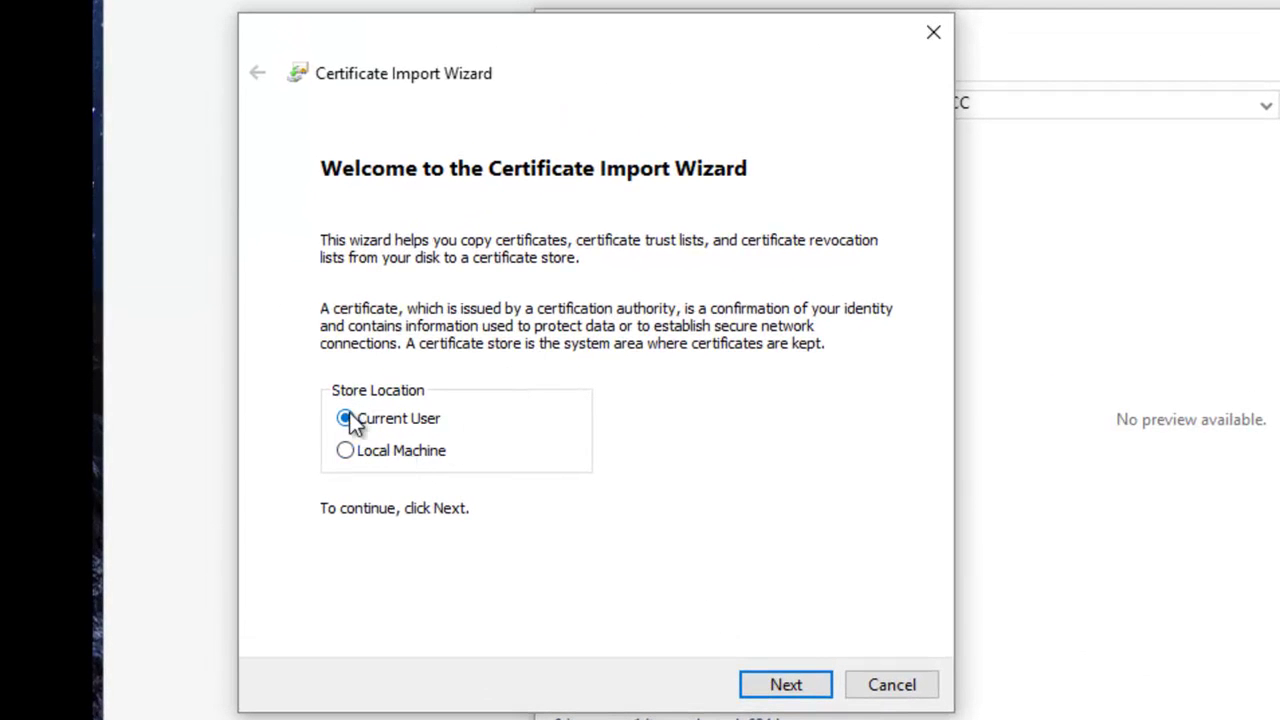
pyautogui.click(802, 686)
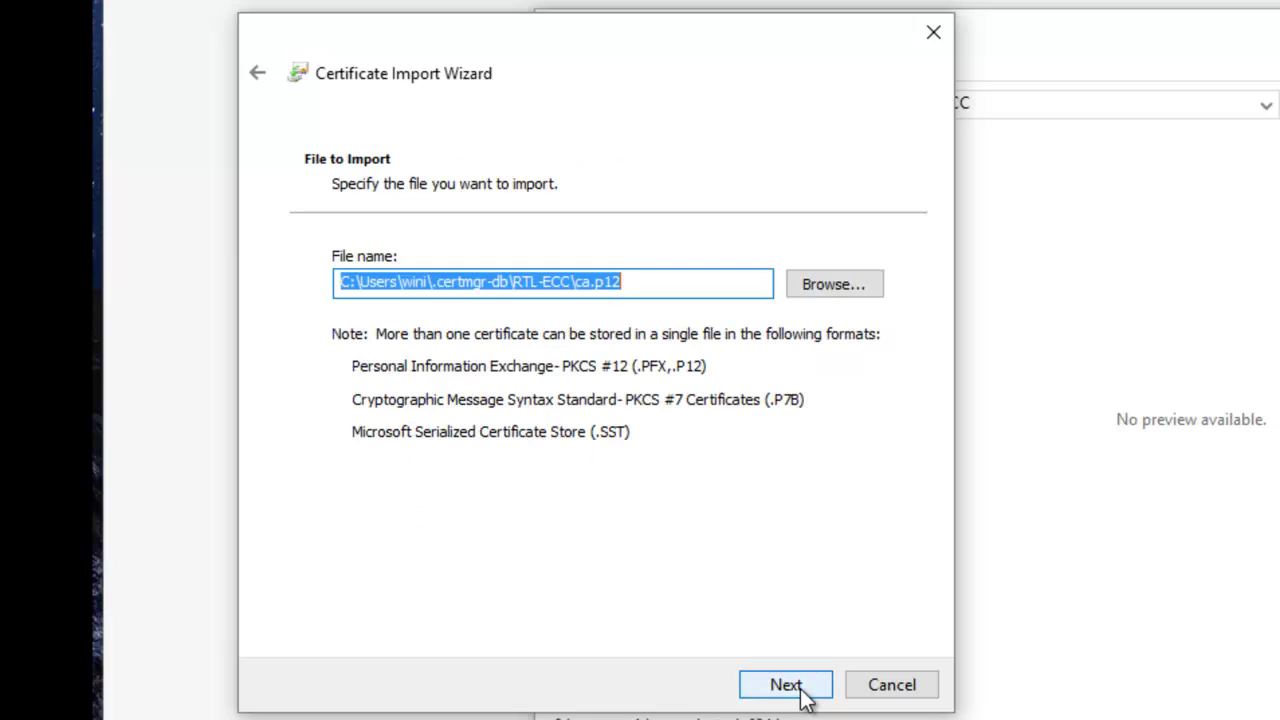
pyautogui.click(801, 688)
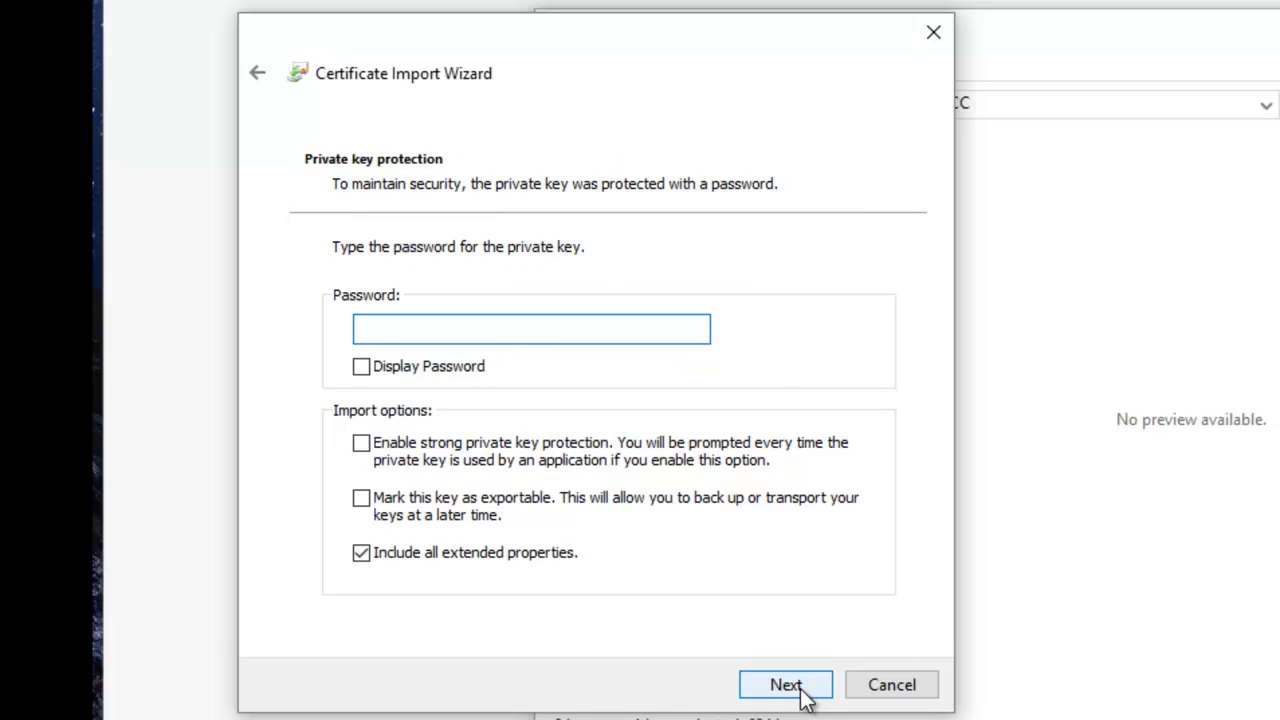
pyautogui.click(790, 685)
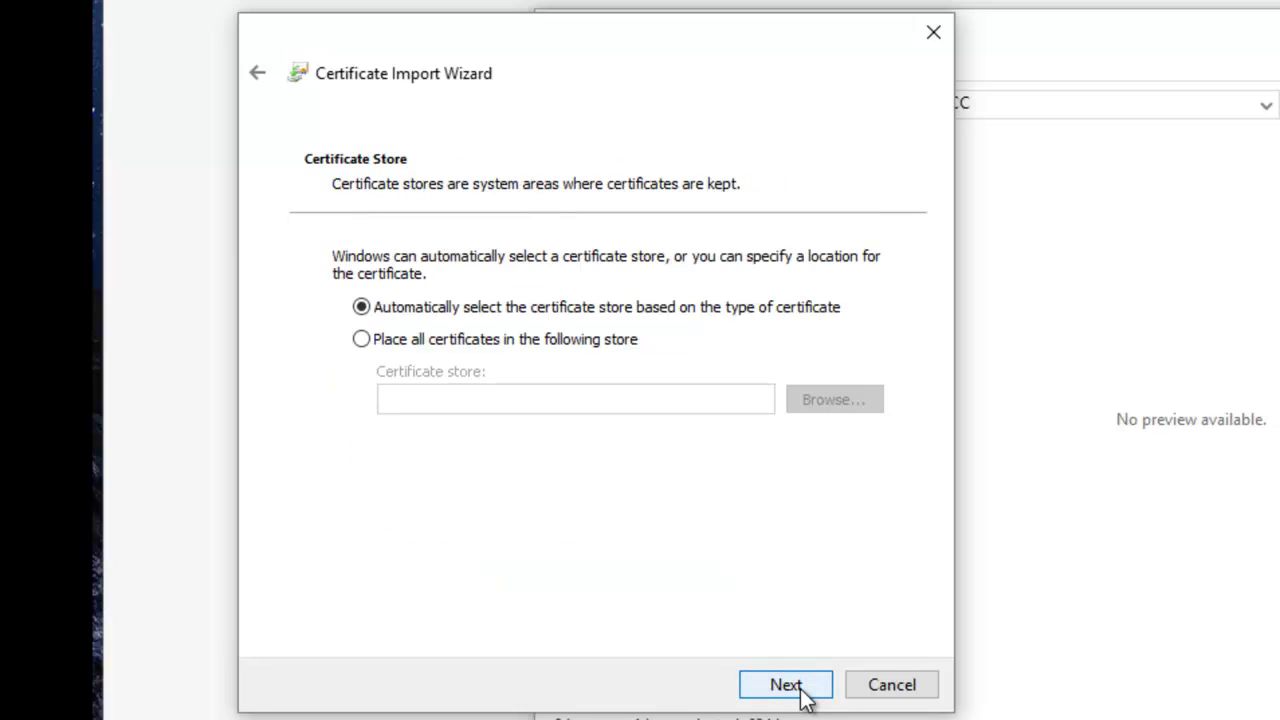
pyautogui.click(786, 685)
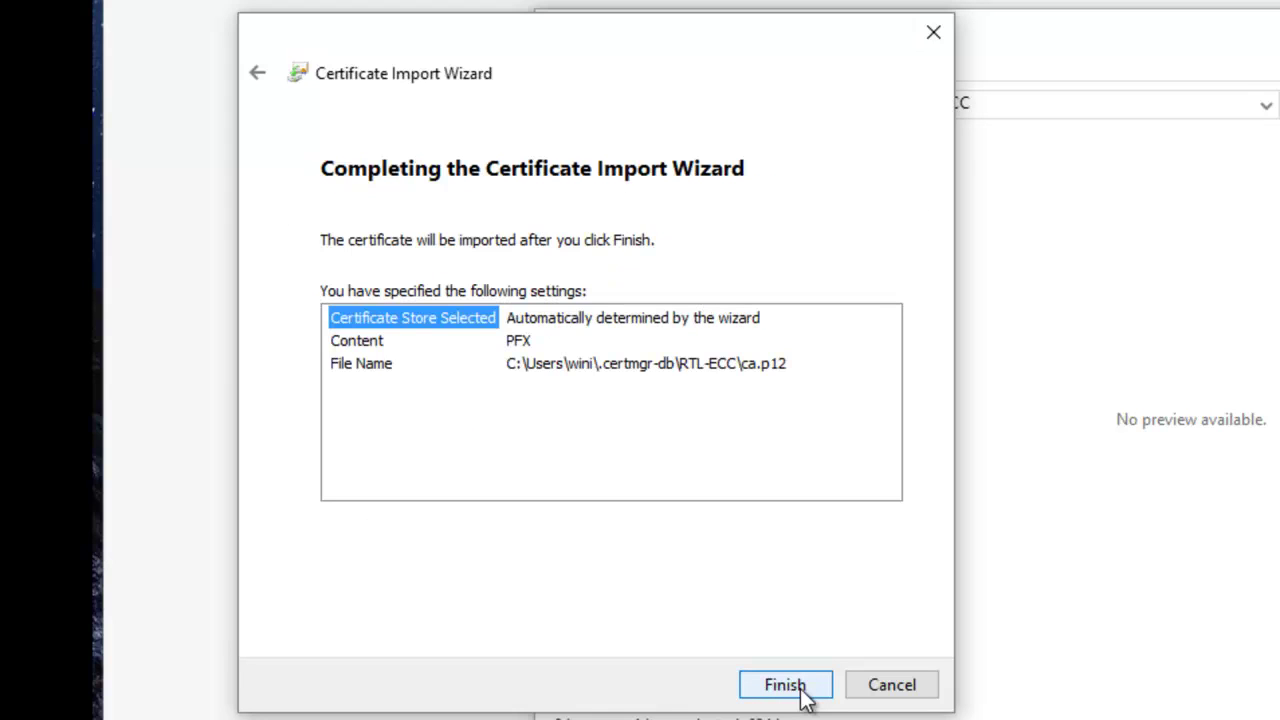
pyautogui.click(804, 689)
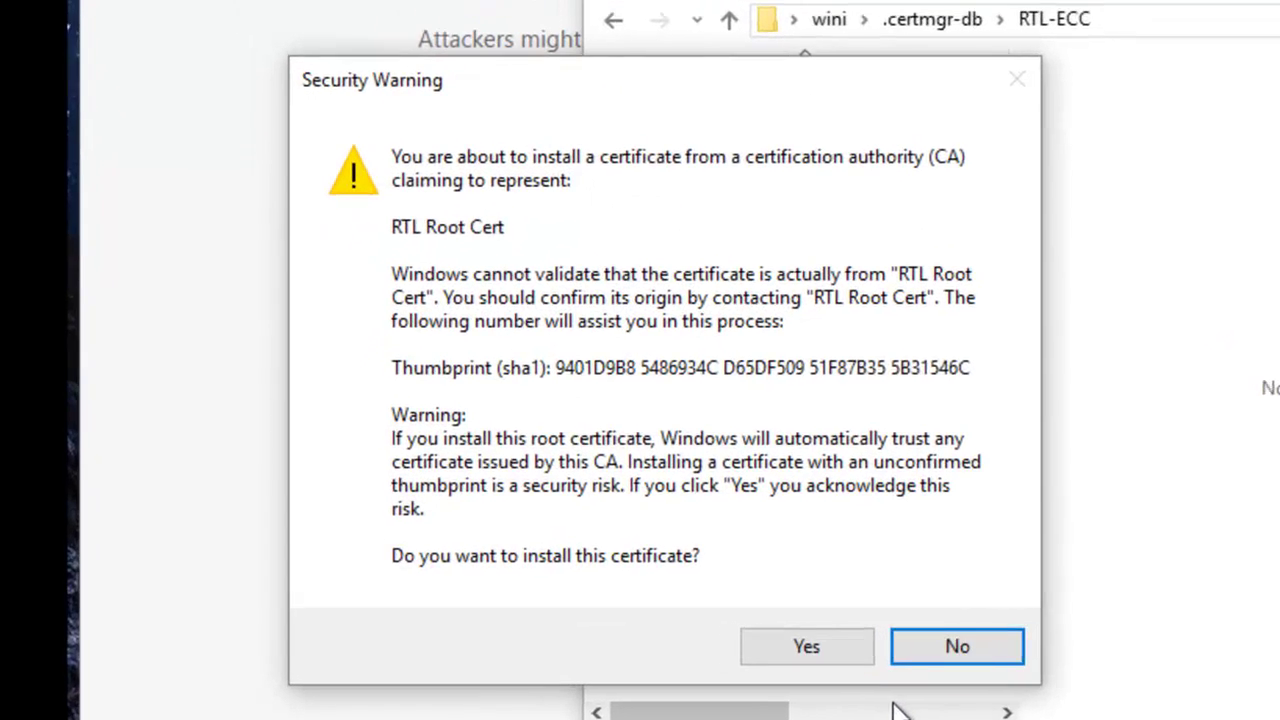
pyautogui.click(838, 655)
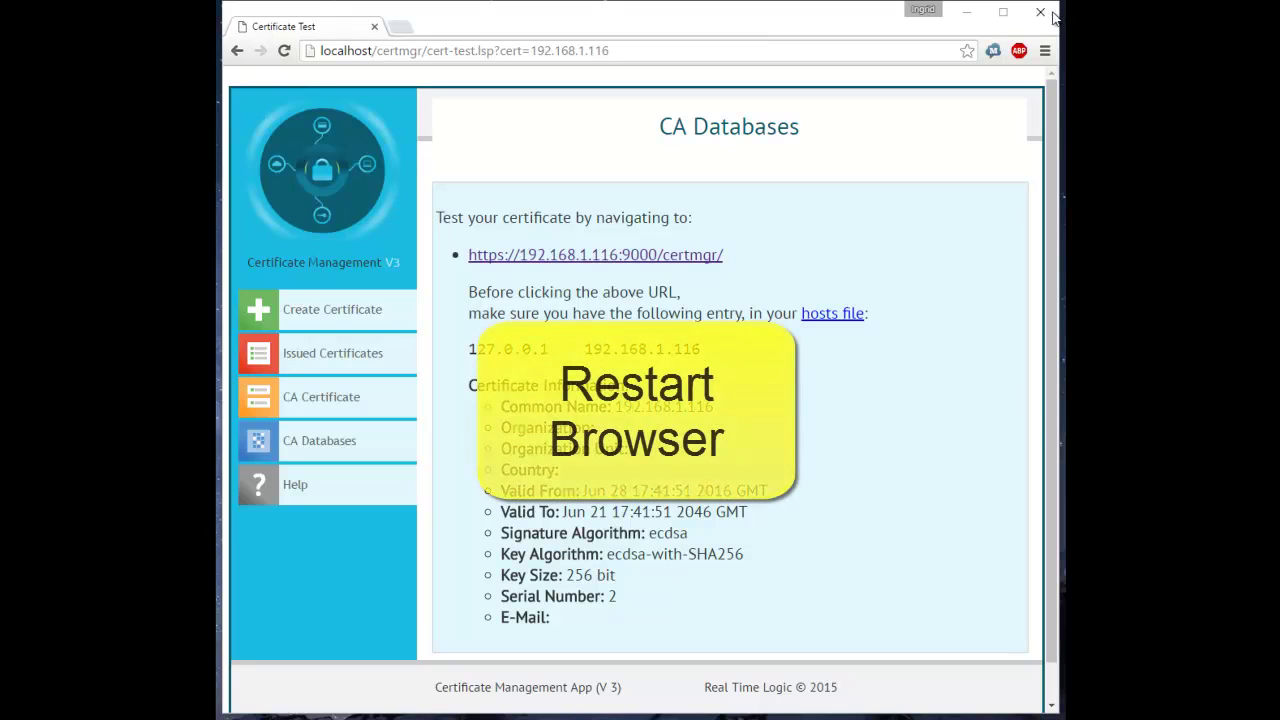
pyautogui.click(1041, 13)
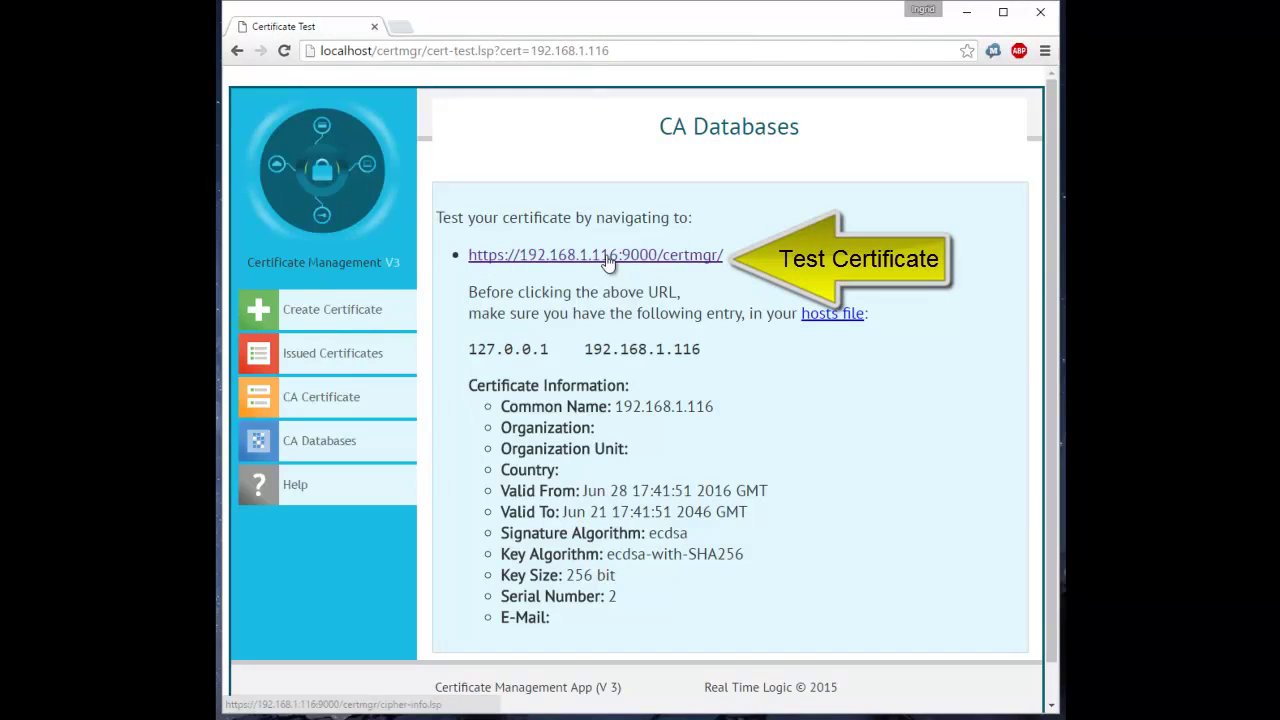
pyautogui.click(607, 257)
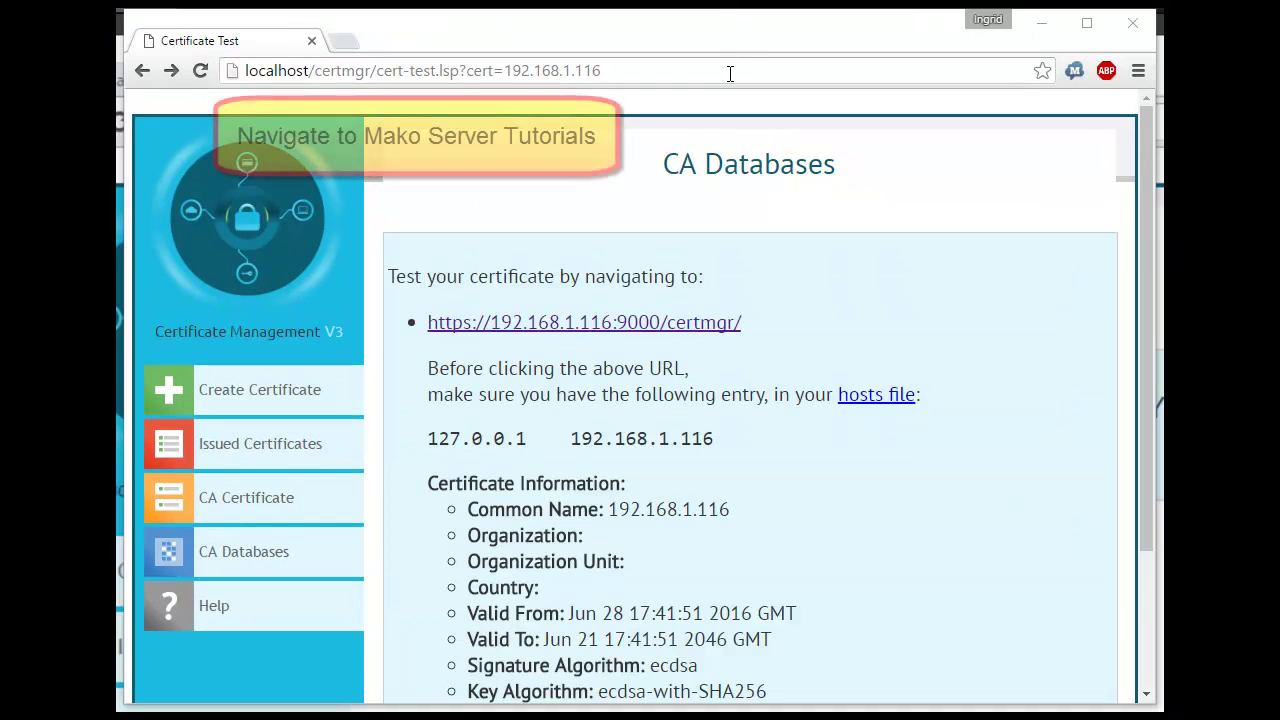
# - Open the localhost About.lsp tutorials page
pyautogui.click(726, 70)
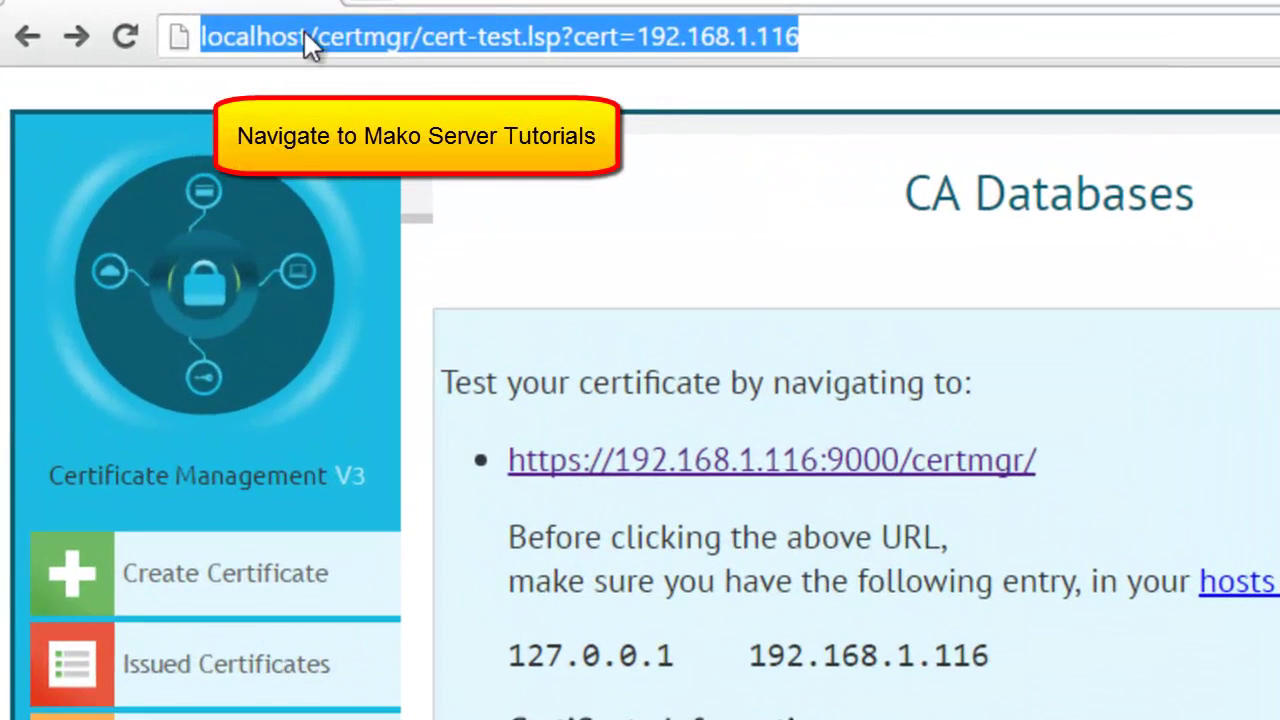
pyautogui.click(316, 36)
pyautogui.hotkey('shift', 'End')
pyautogui.press('Delete')
pyautogui.write('About.lsp')
pyautogui.press('Return')
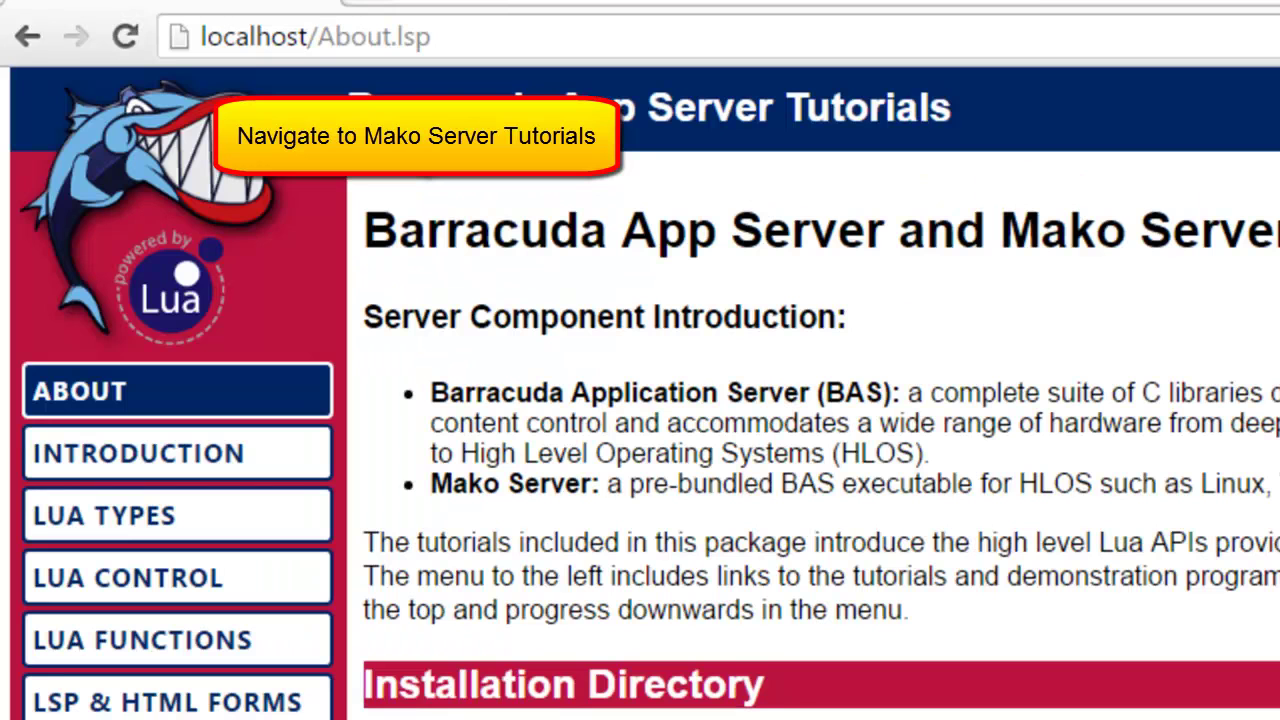
# - Load the About tutorials page from 192.168.1.116 instead of localhost
pyautogui.click(494, 38)
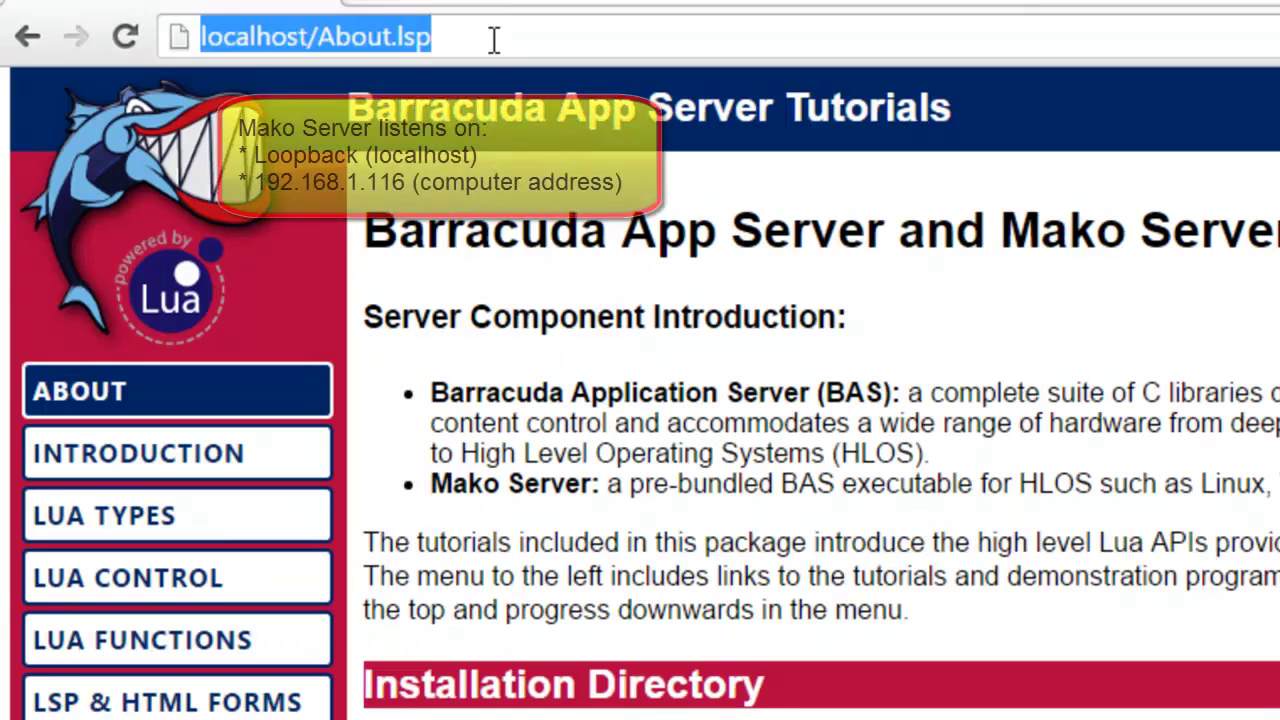
pyautogui.write('19')
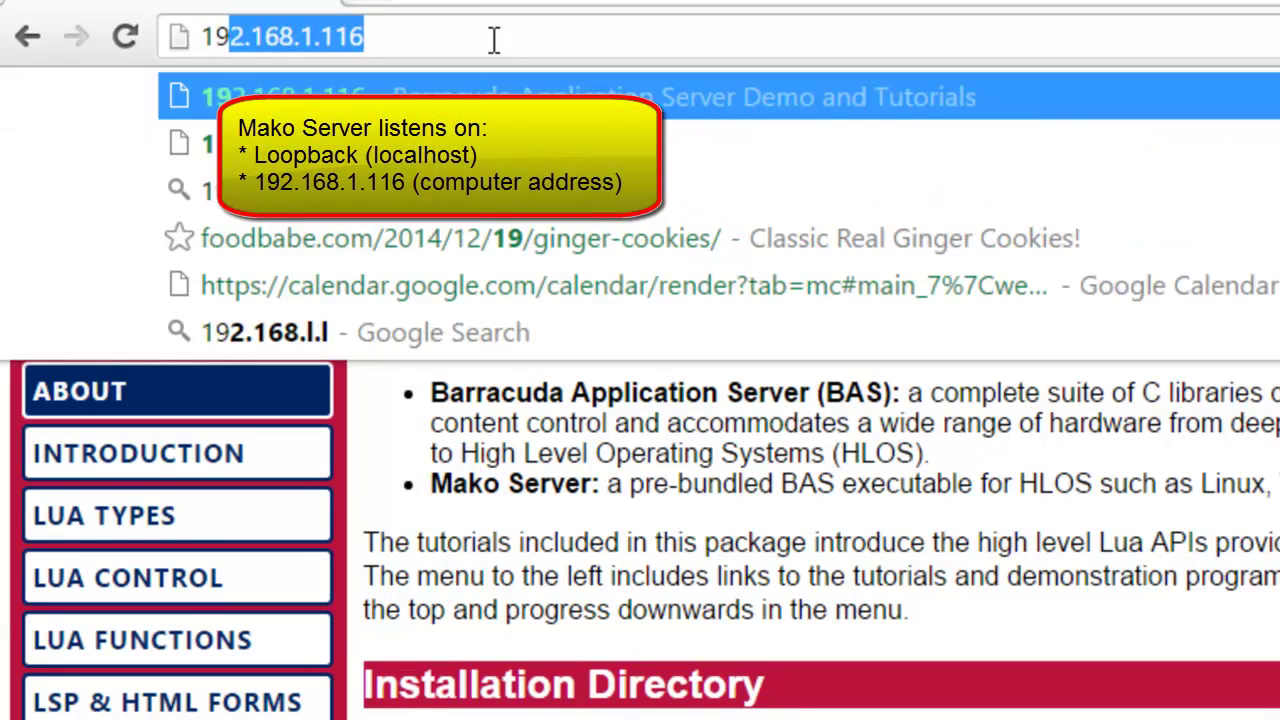
pyautogui.press('End')
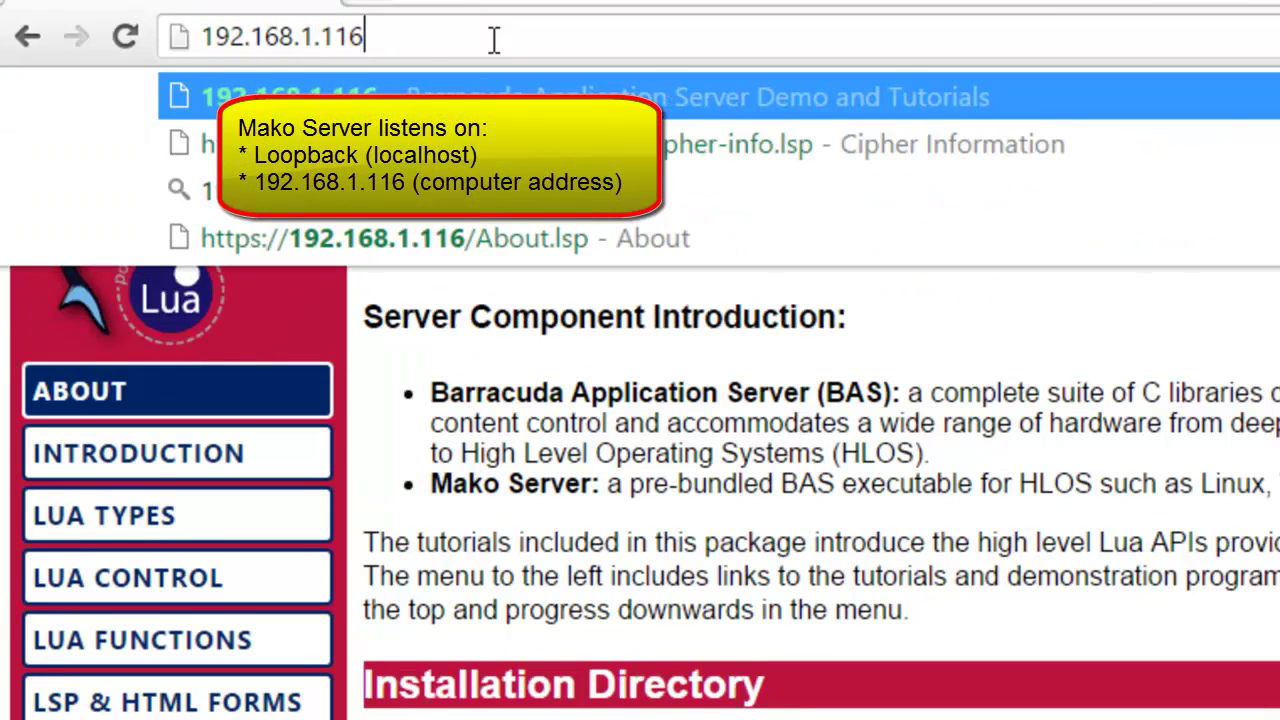
pyautogui.press('Return')
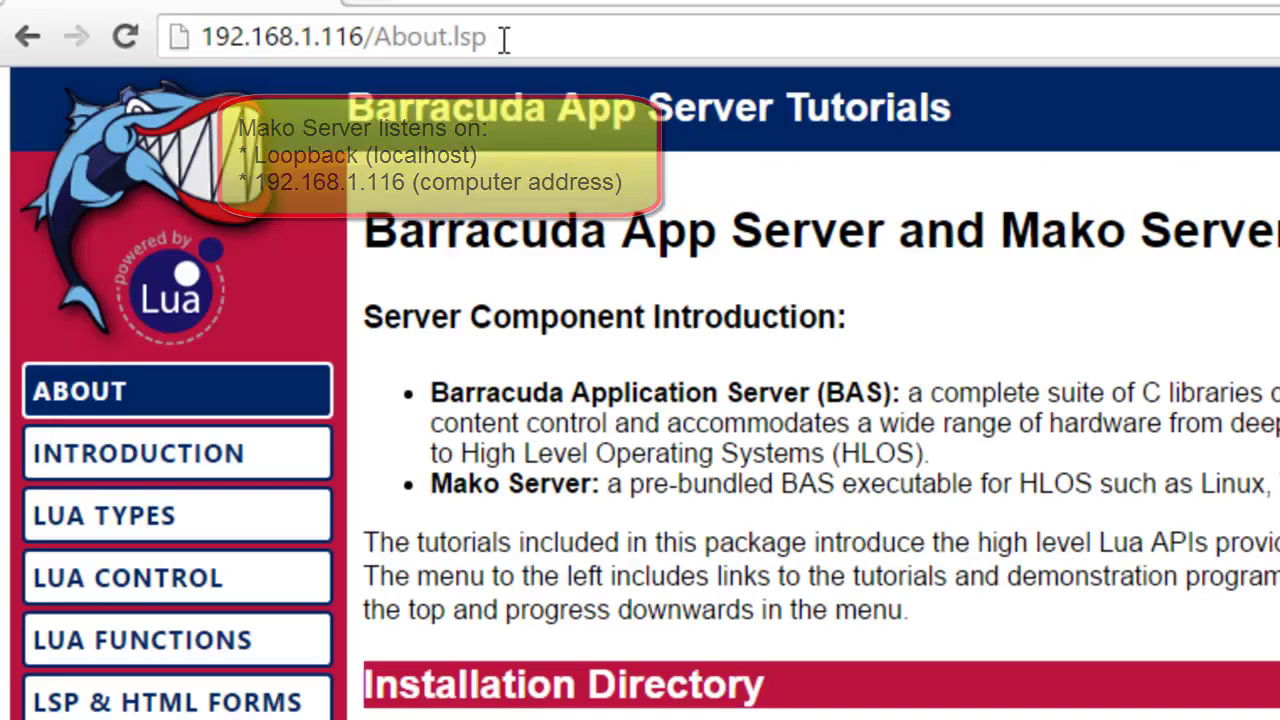
pyautogui.click(530, 37)
pyautogui.press('Home')
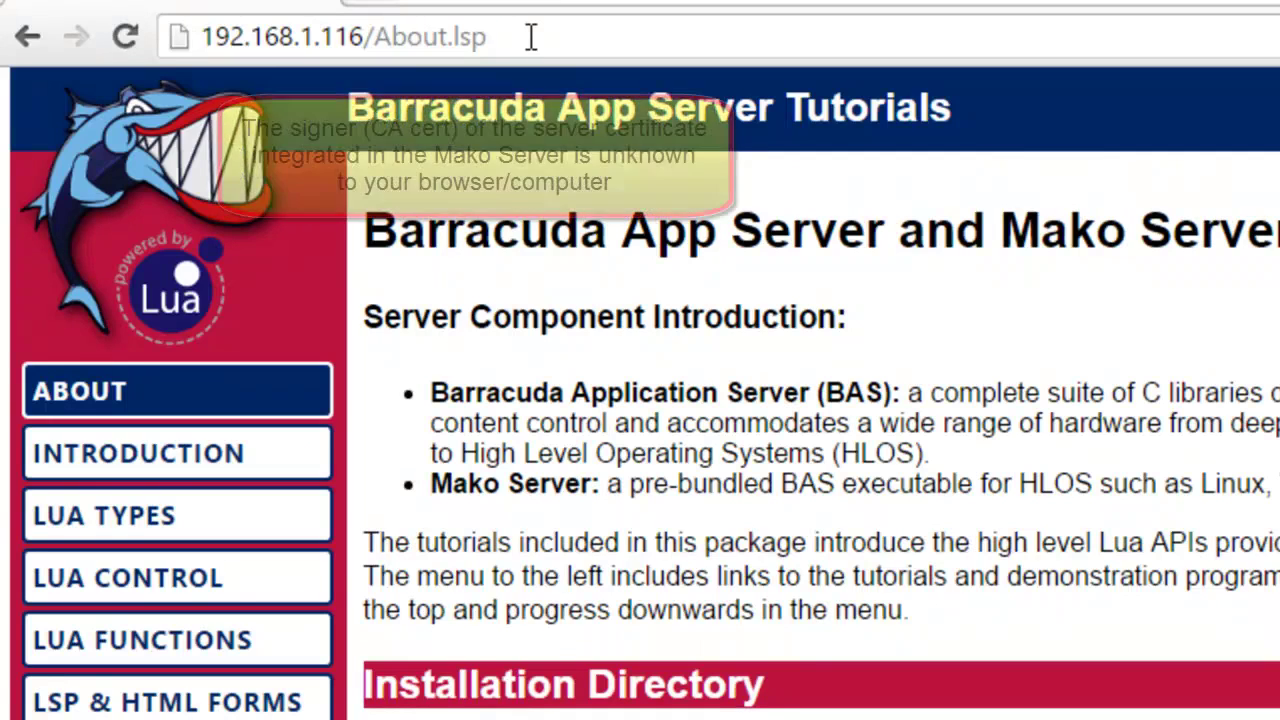
pyautogui.write('https://')
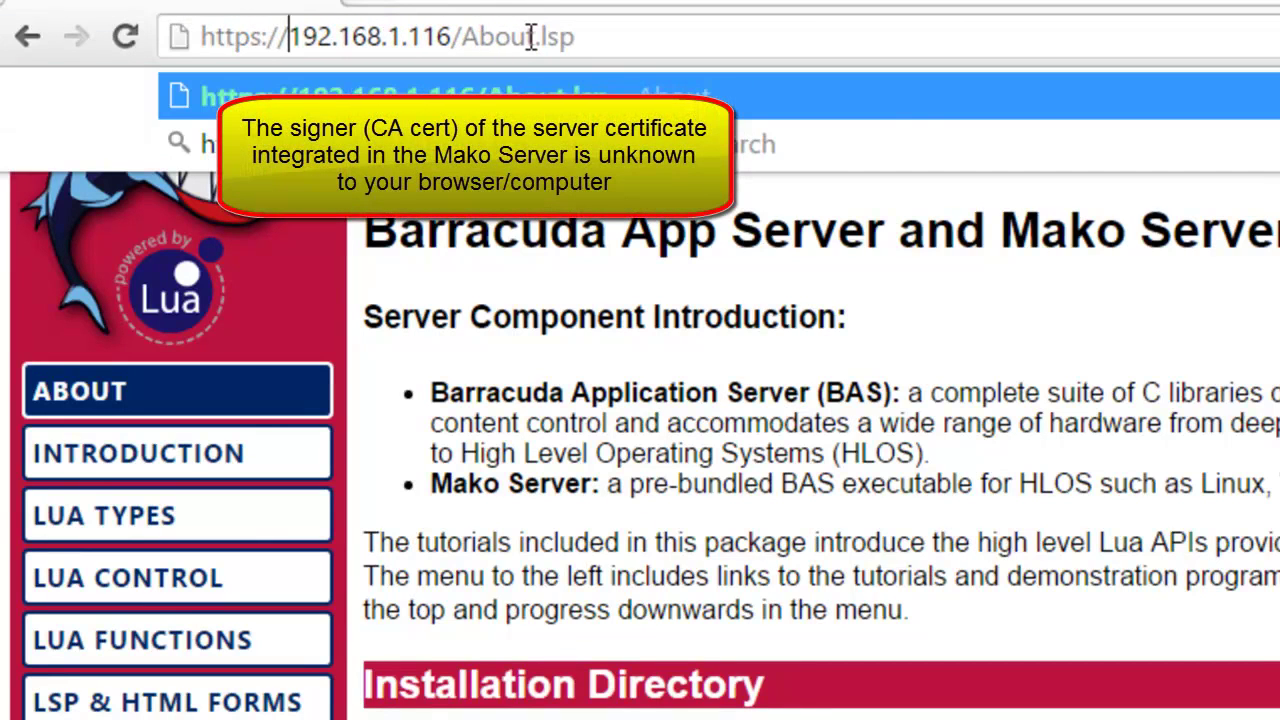
pyautogui.press('Return')
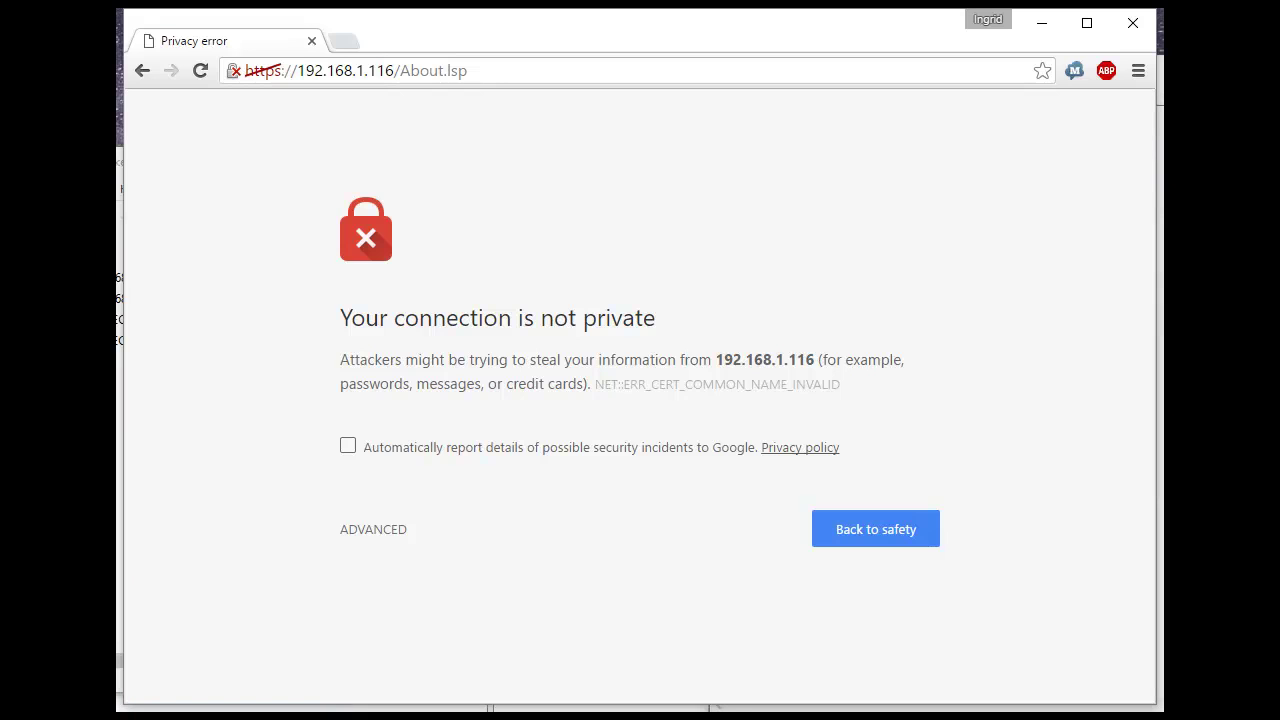
pyautogui.hotkey('alt', 'Tab')
# - Locate 192.168.1.116.key and .pem, then paste certfile and keyfile lines into a widened Notepad
pyautogui.moveTo(223, 167); pyautogui.dragTo(366, 157)
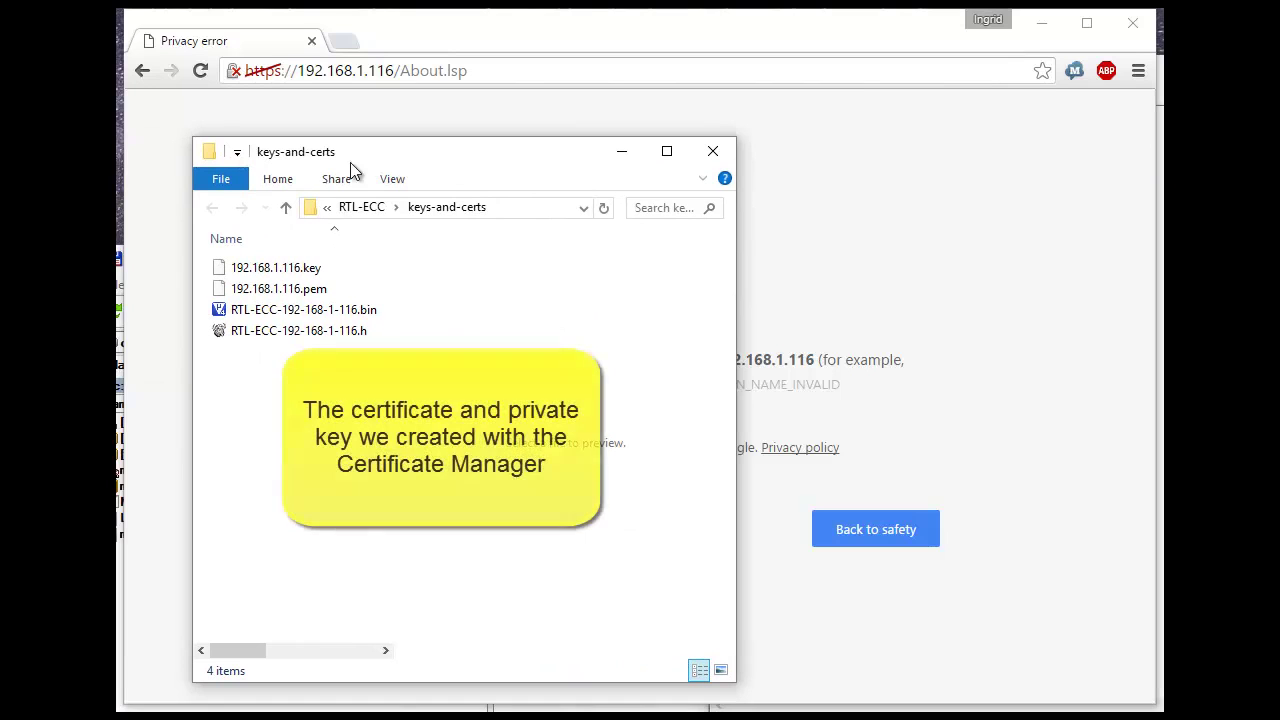
pyautogui.click(276, 273)
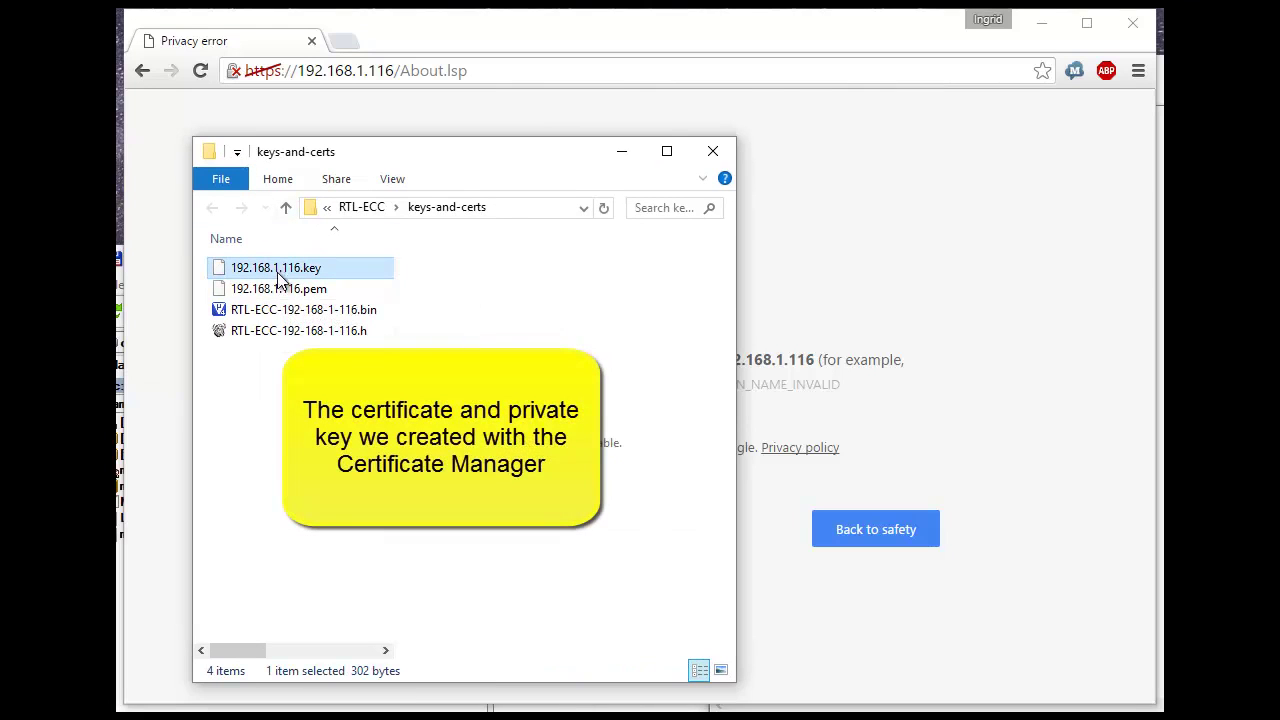
pyautogui.click(281, 293)
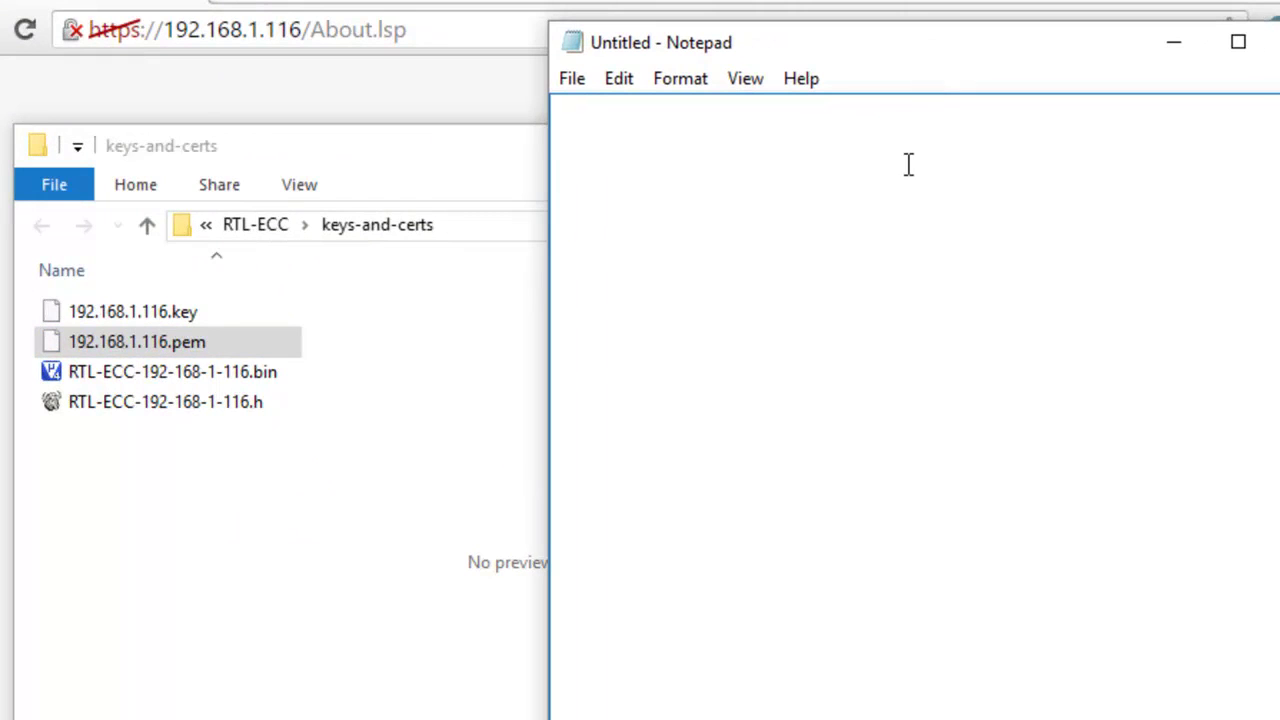
pyautogui.hotkey('ctrl', 'v')
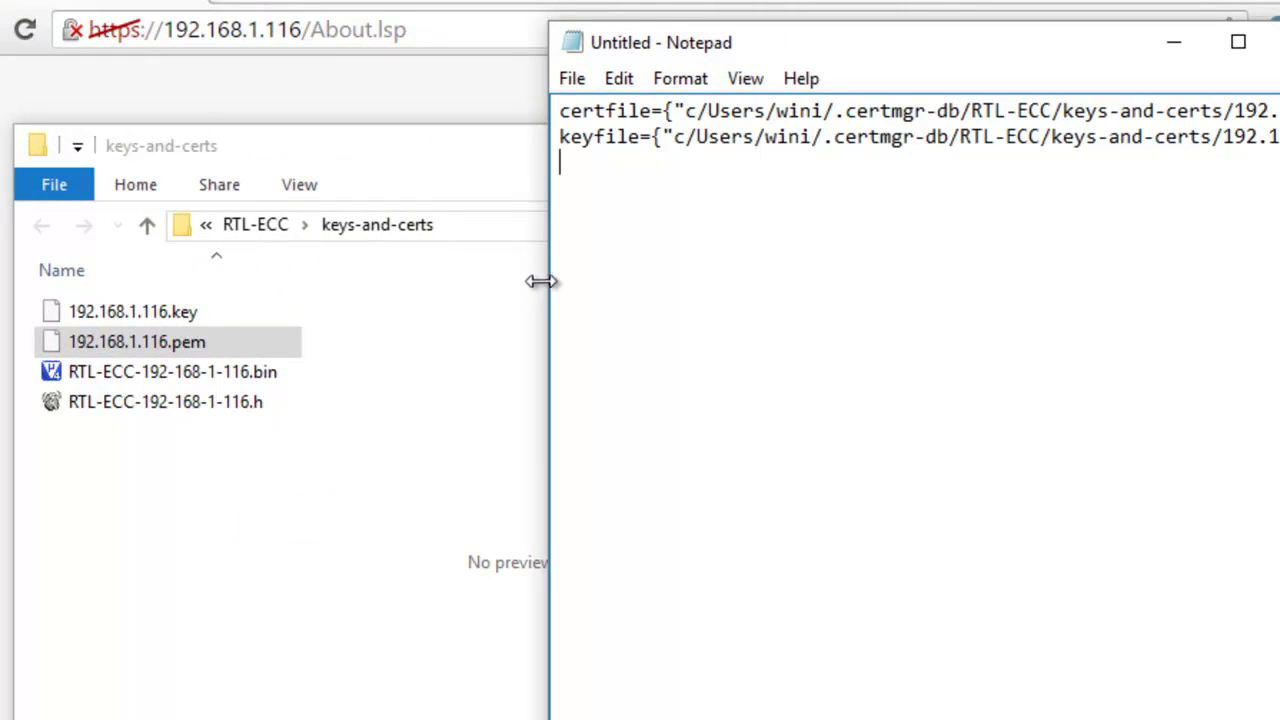
pyautogui.moveTo(545, 284); pyautogui.dragTo(257, 300)
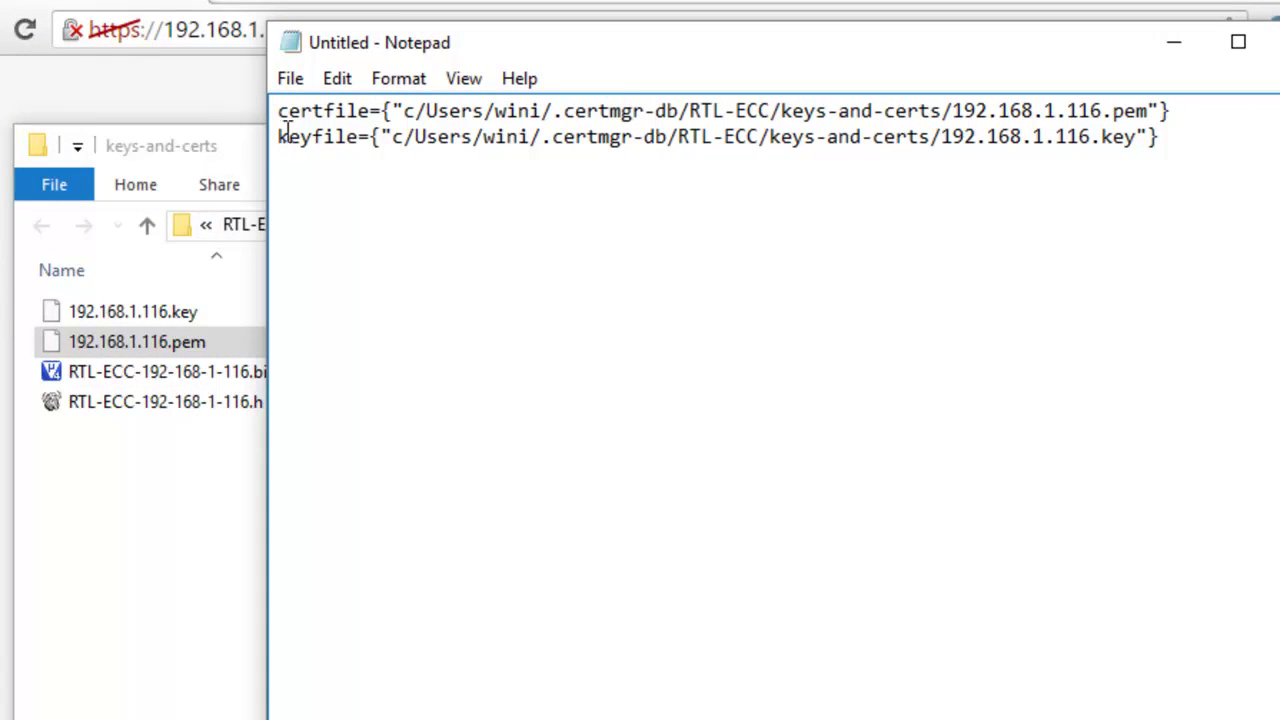
# - Check the certfile and keyfile paths against the matching .pem and .key files
pyautogui.moveTo(414, 111); pyautogui.dragTo(1140, 111)
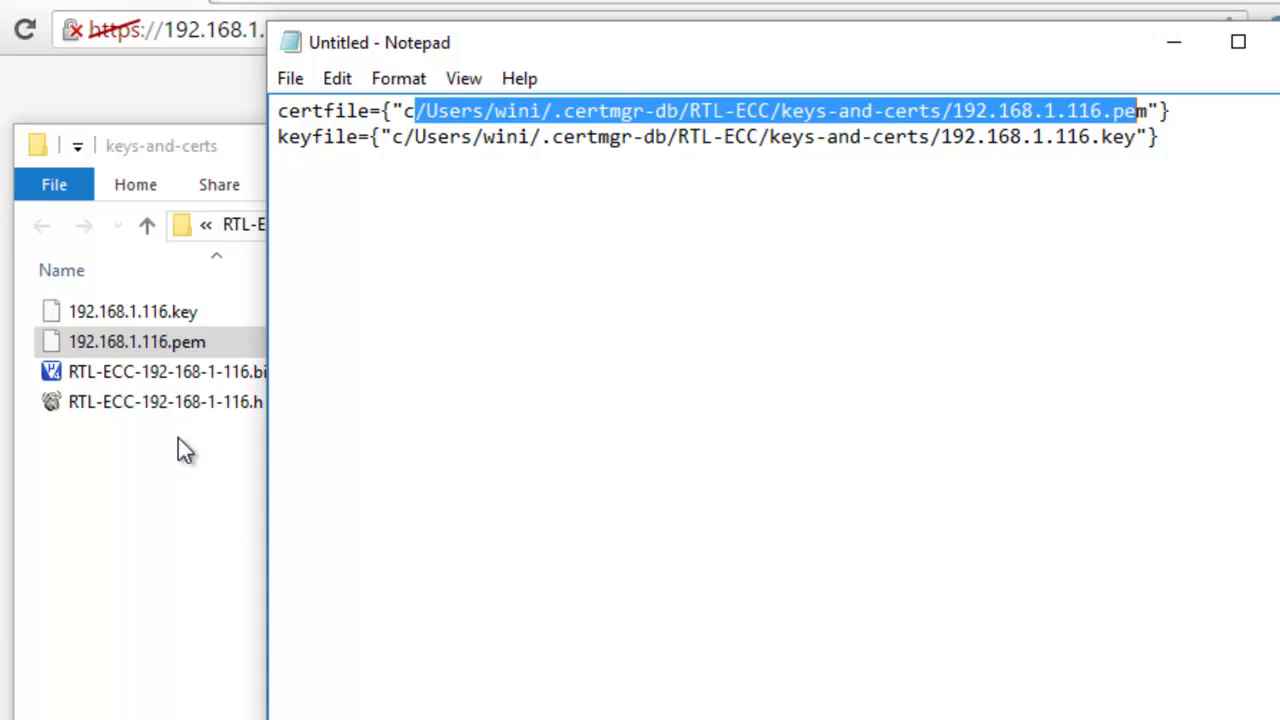
pyautogui.click(148, 349)
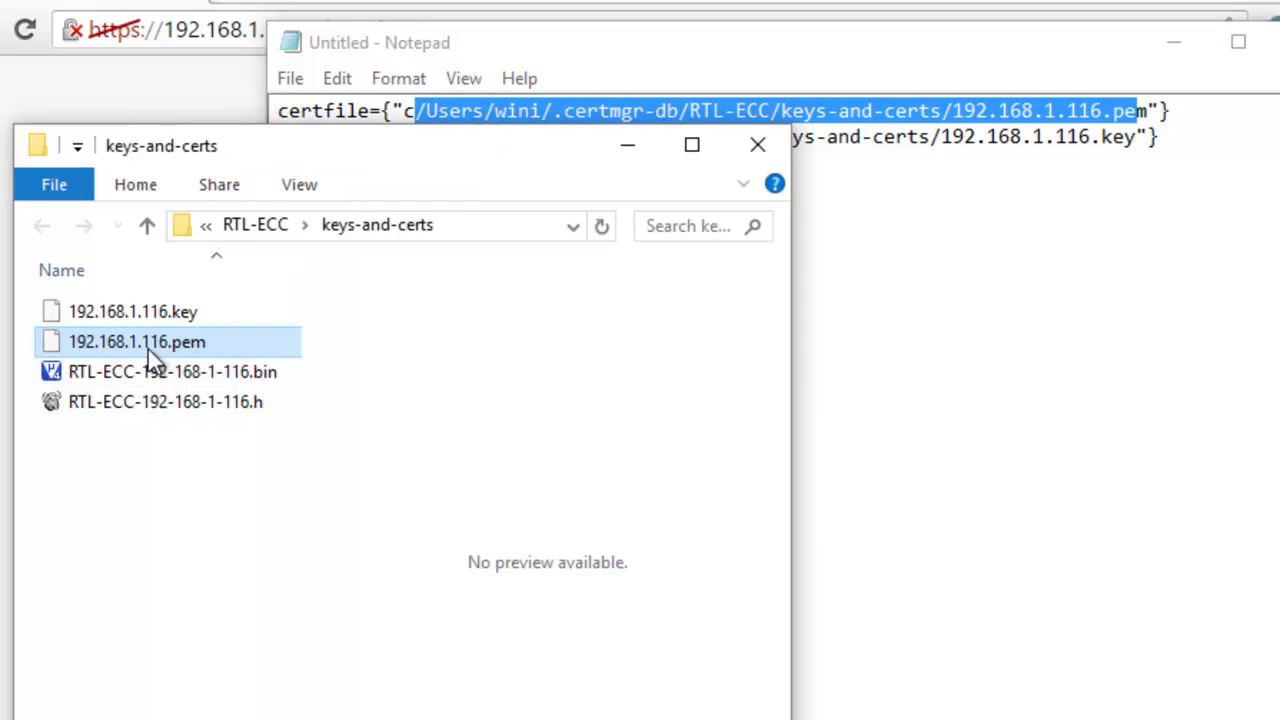
pyautogui.click(957, 209)
pyautogui.moveTo(403, 137); pyautogui.dragTo(1130, 149)
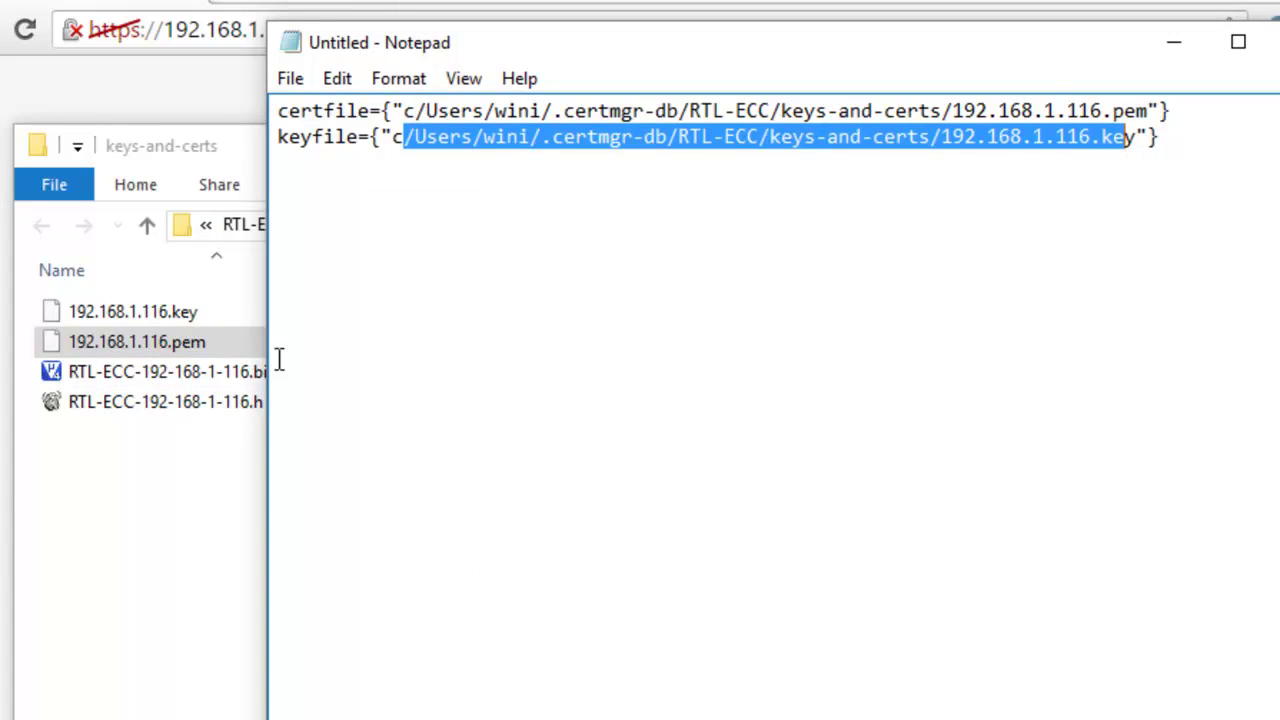
pyautogui.click(115, 313)
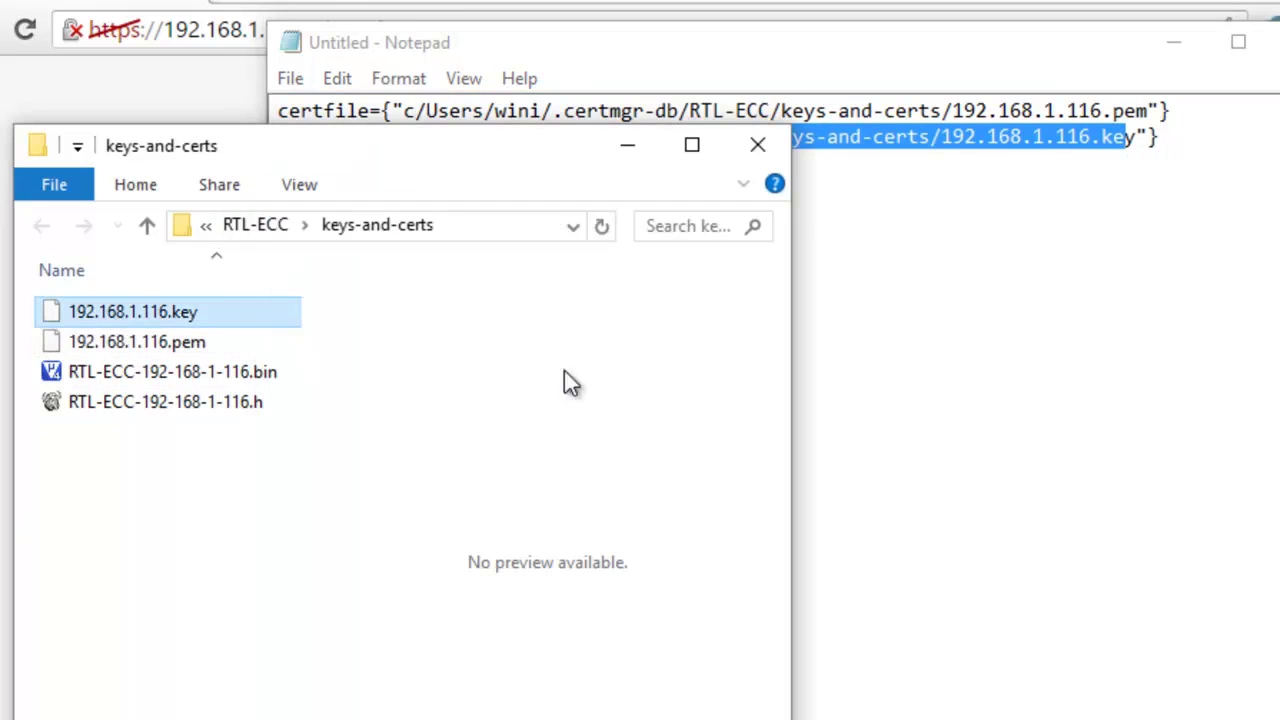
pyautogui.click(1104, 356)
pyautogui.click(290, 78)
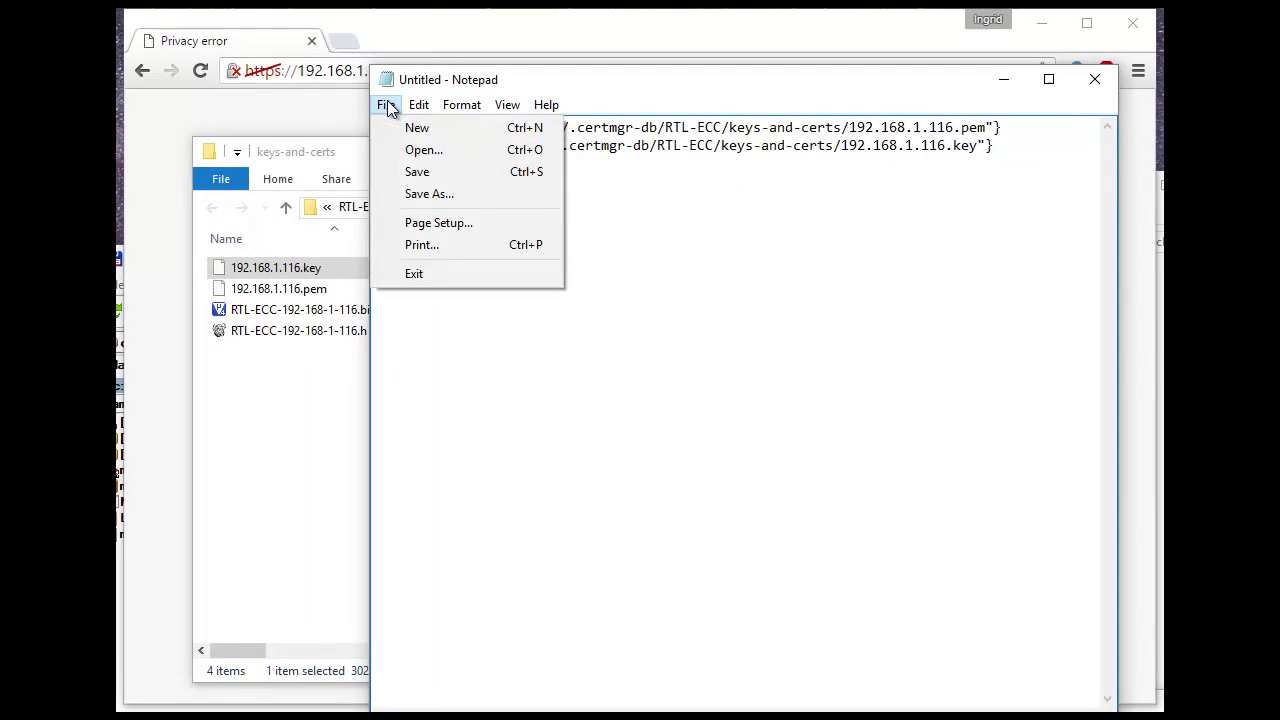
# - Save the note as c:\MakoServer\mako.conf
pyautogui.click(428, 194)
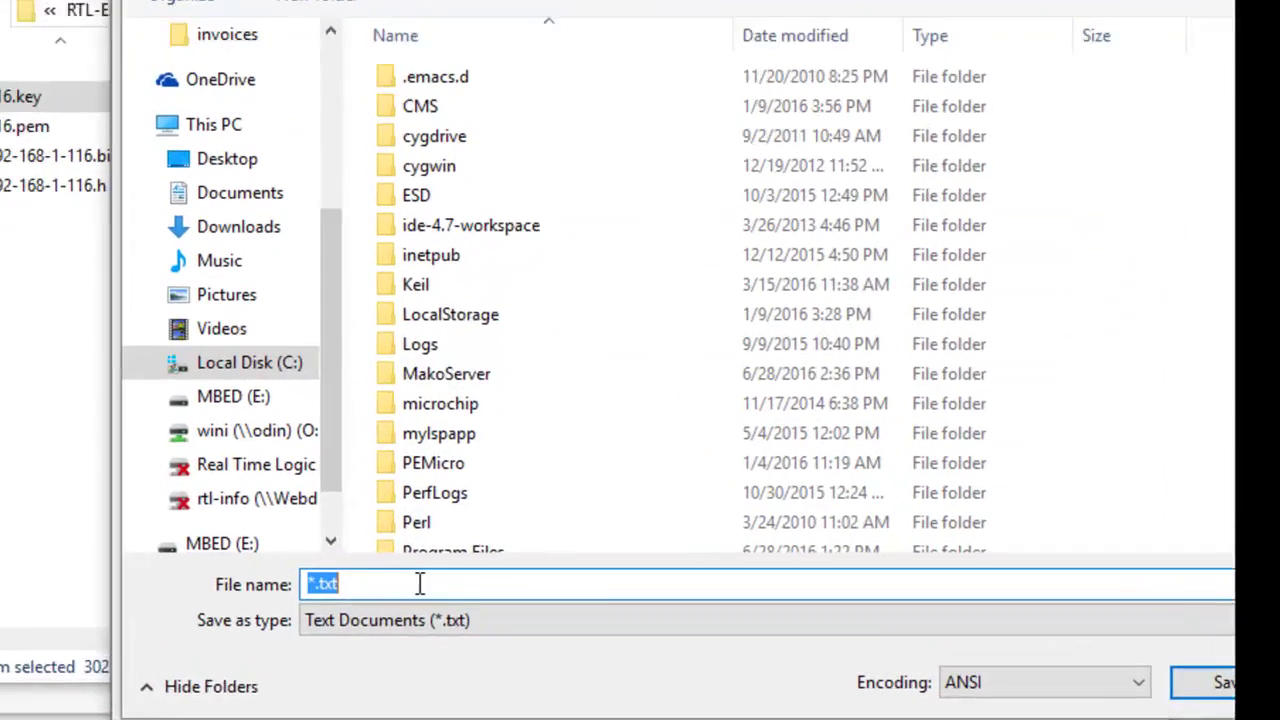
pyautogui.write('c:')
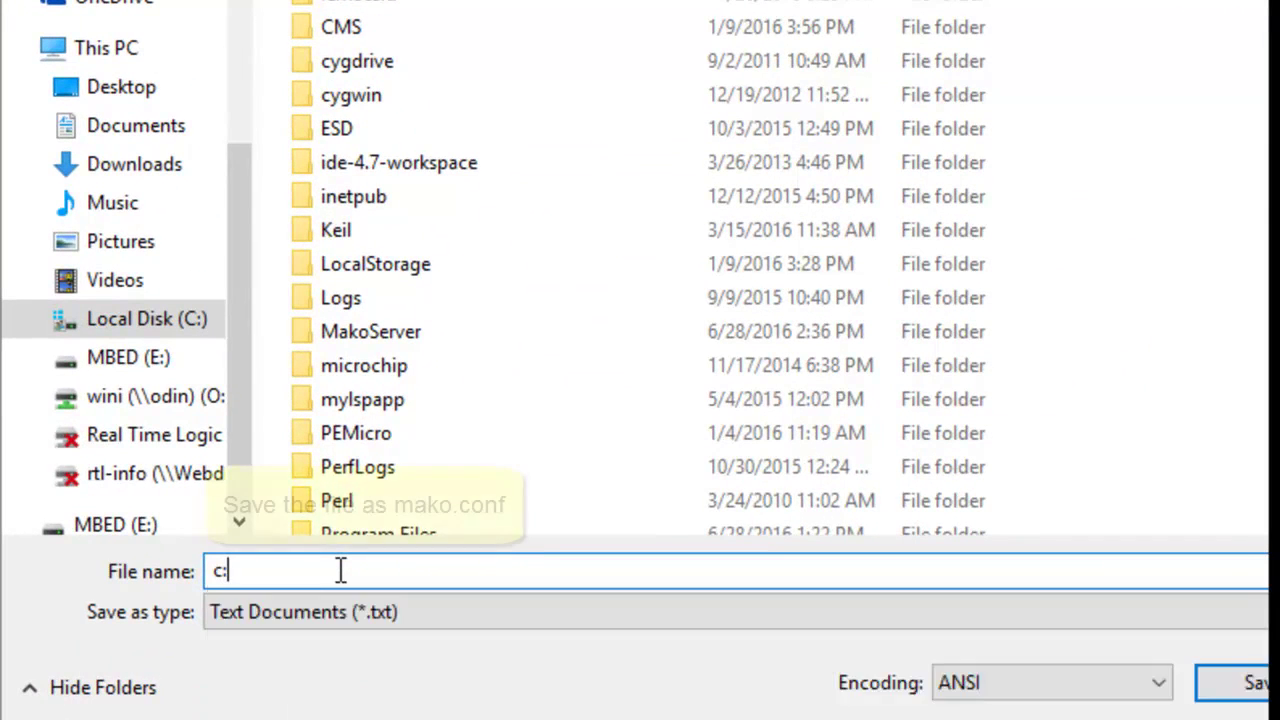
pyautogui.write('\\Mako')
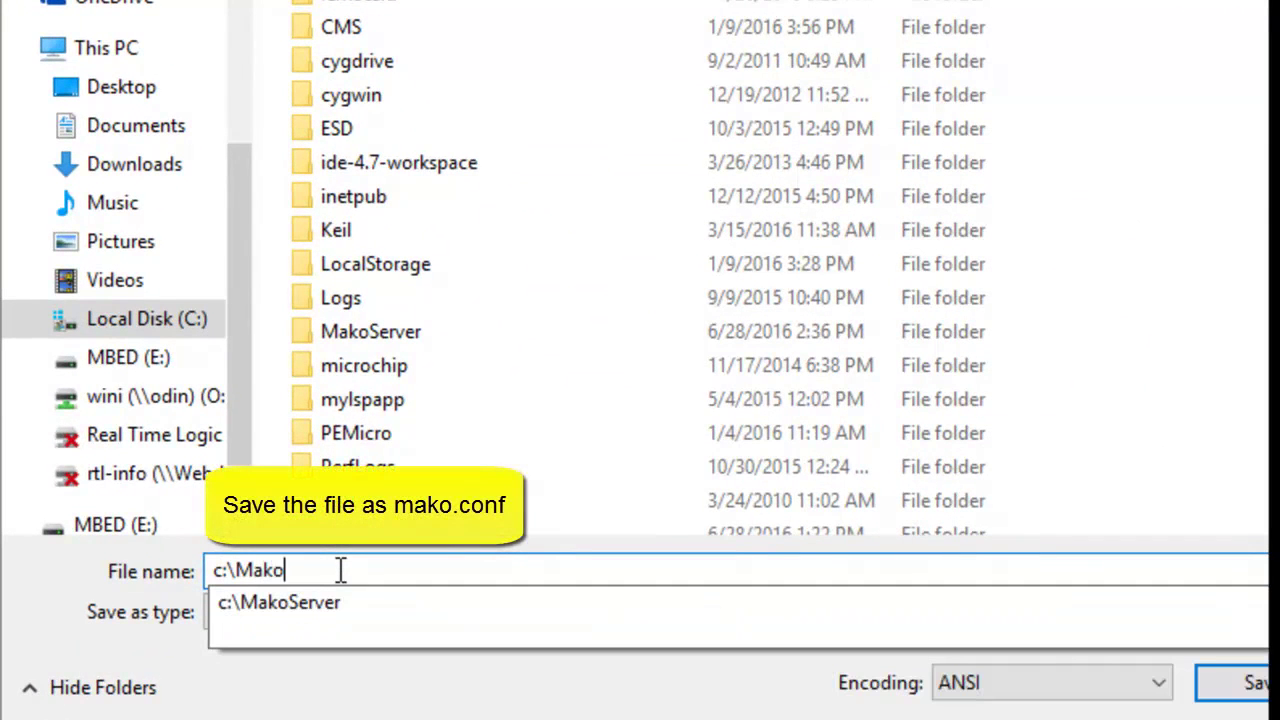
pyautogui.write('Server\\mako')
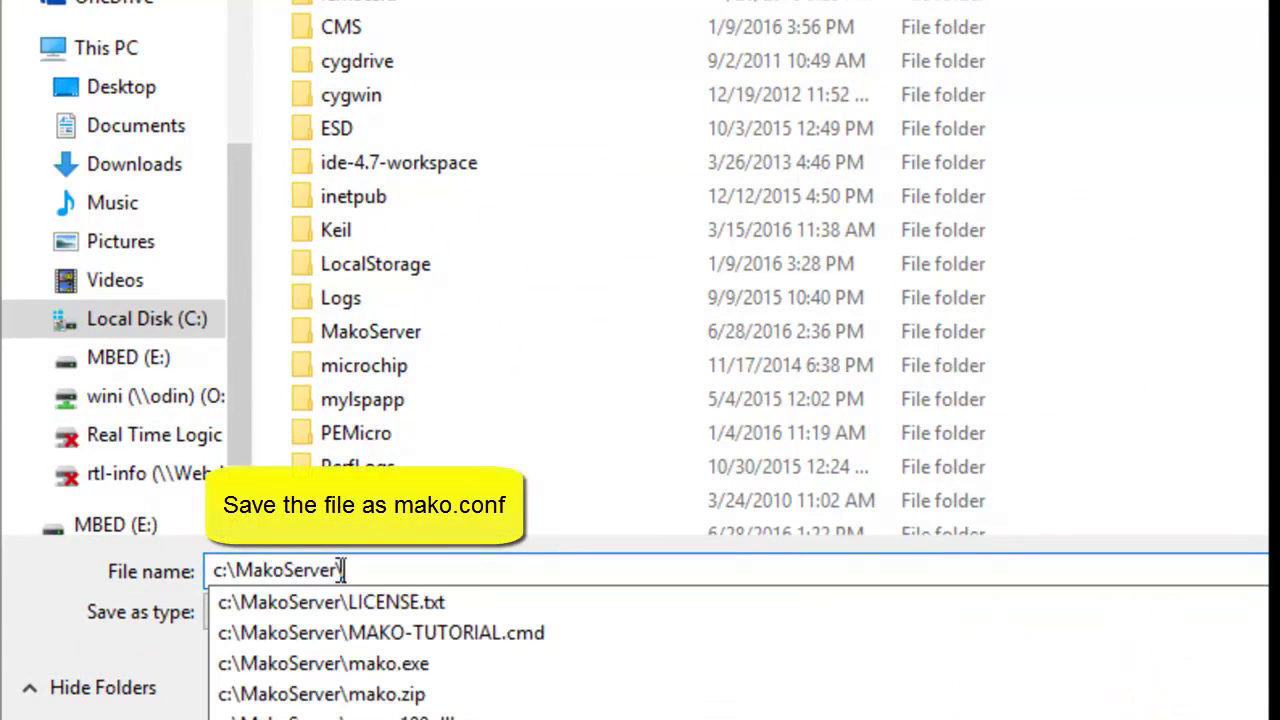
pyautogui.write('.conf')
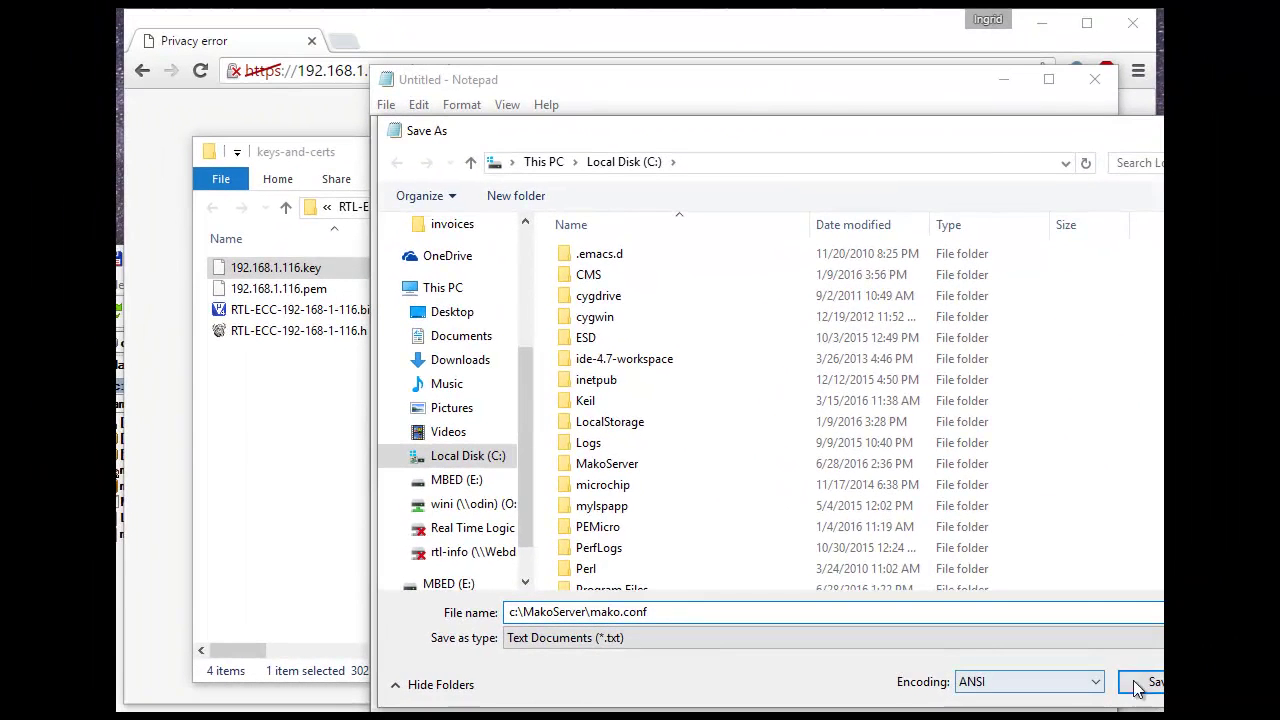
pyautogui.click(1152, 682)
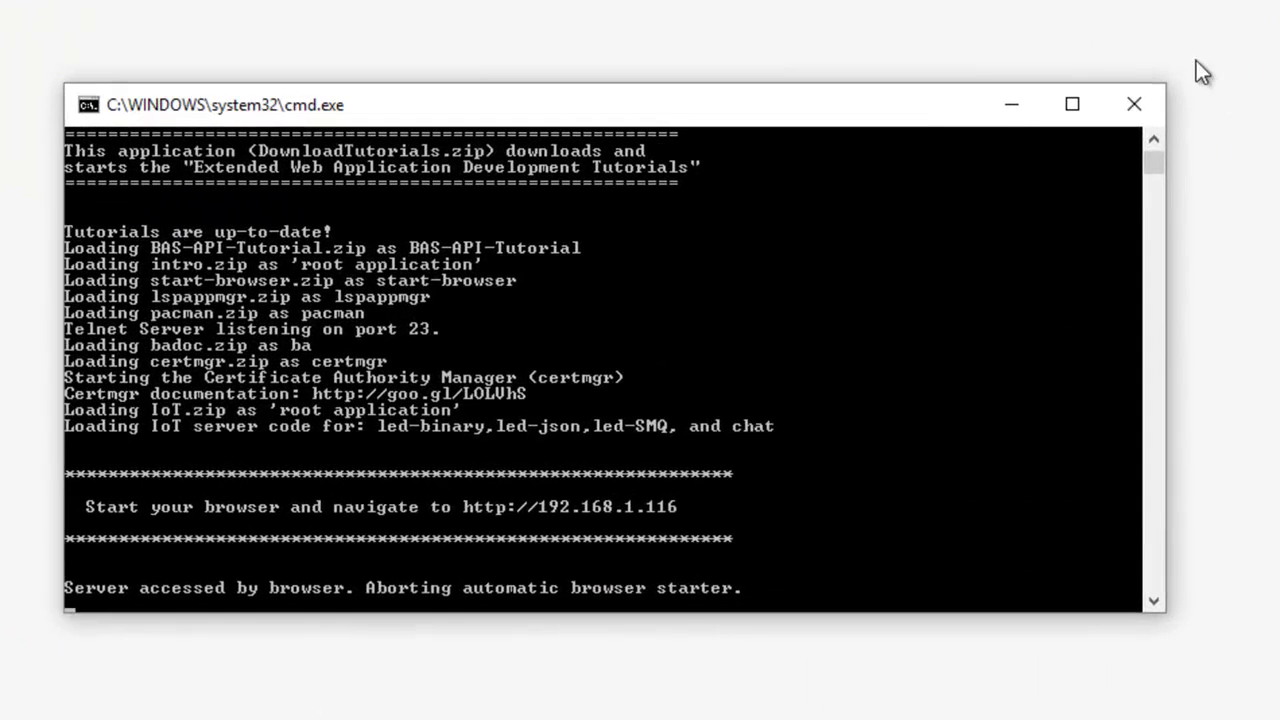
# - Close the running Mako Server console and reposition the server window
pyautogui.click(1140, 103)
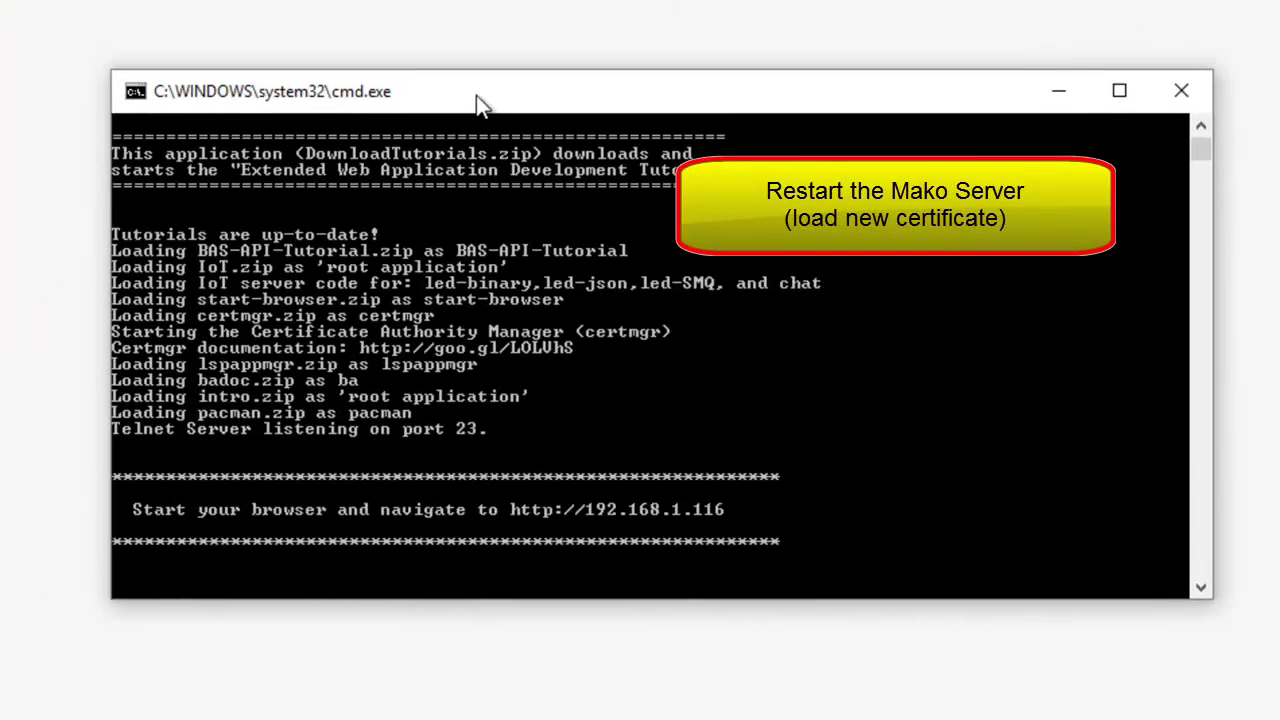
pyautogui.moveTo(476, 95); pyautogui.dragTo(487, 103)
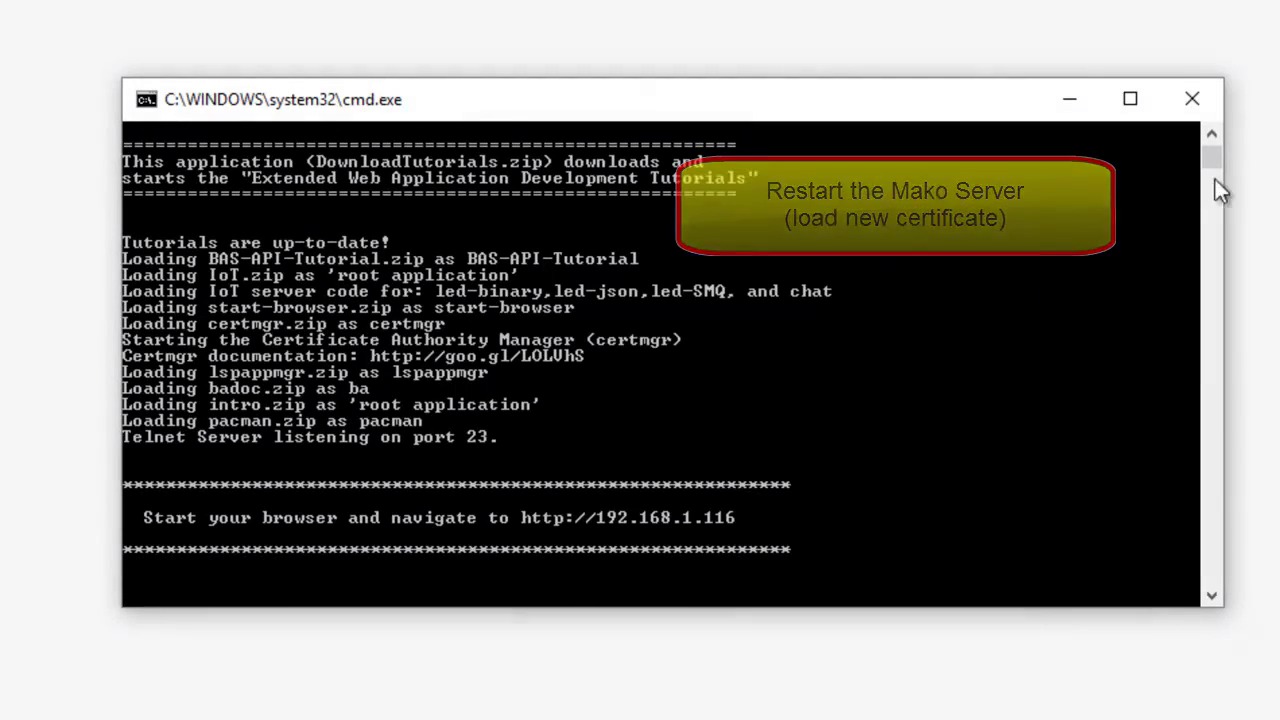
pyautogui.moveTo(1216, 160); pyautogui.dragTo(1216, 156)
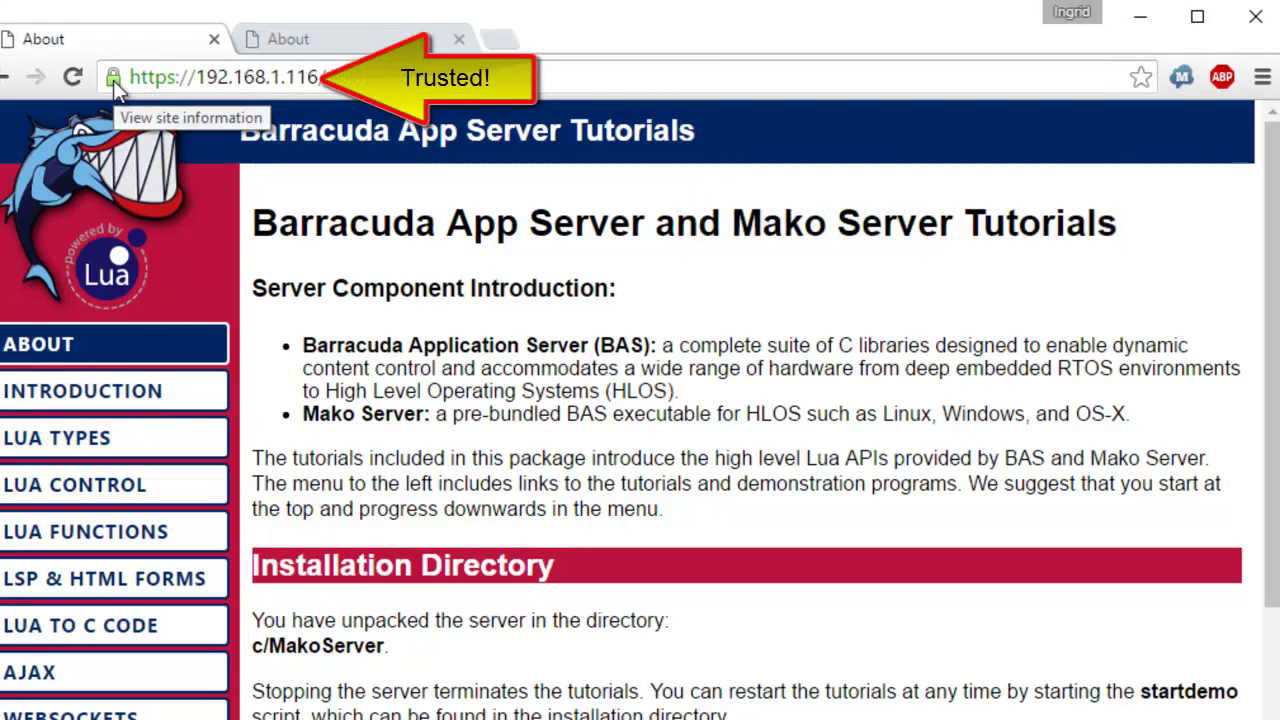
# - Open the 192.168.1.116 certificate from Chrome's Security panel to verify its RTL Root Cert issuer
pyautogui.click(113, 80)
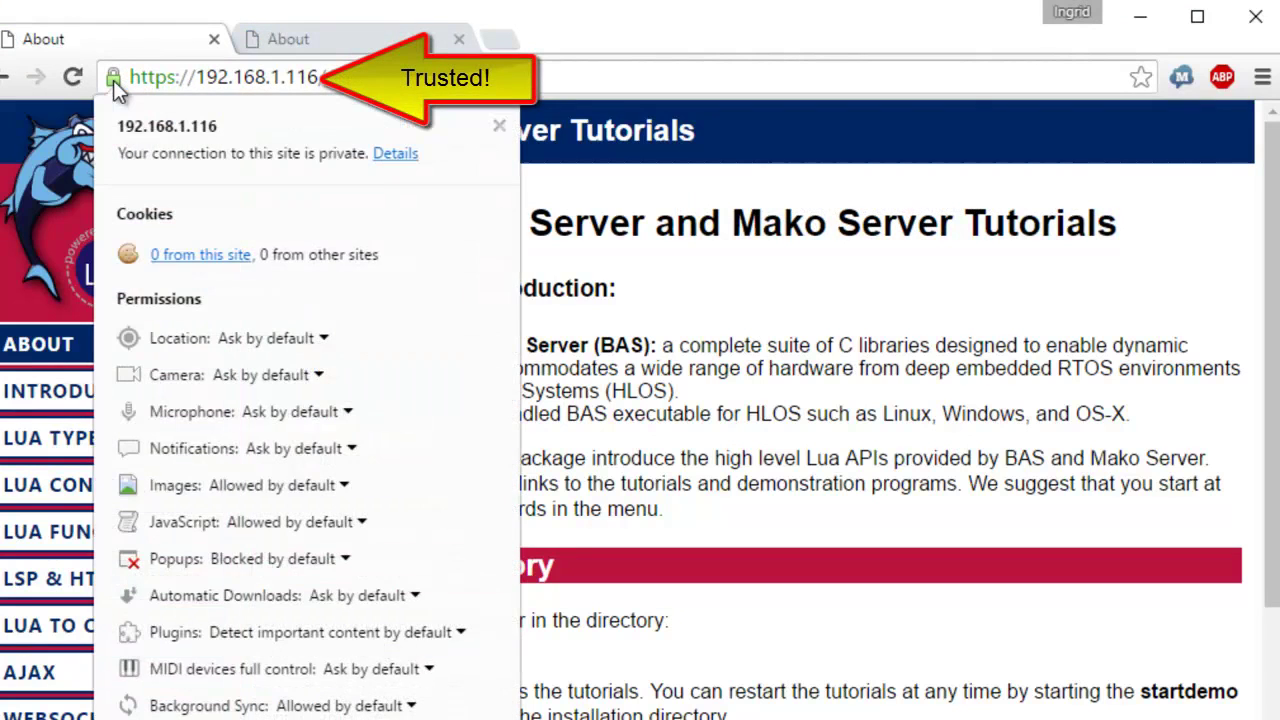
pyautogui.click(392, 155)
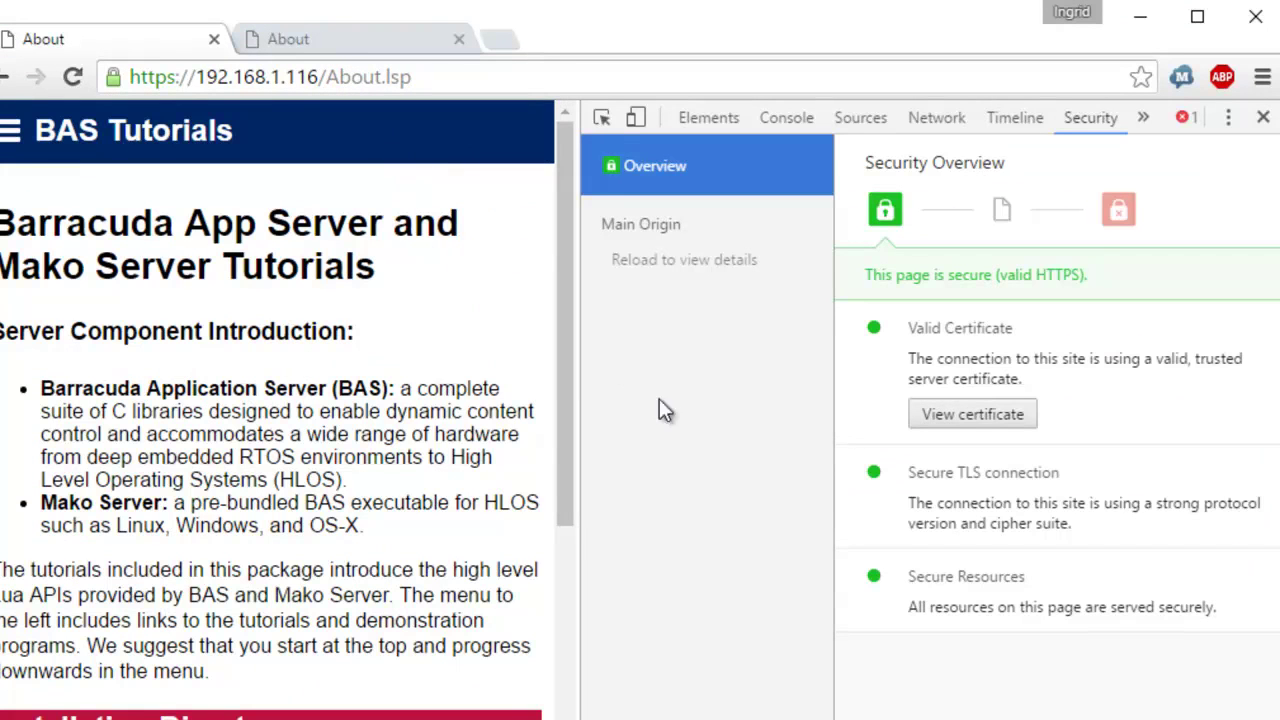
pyautogui.click(994, 416)
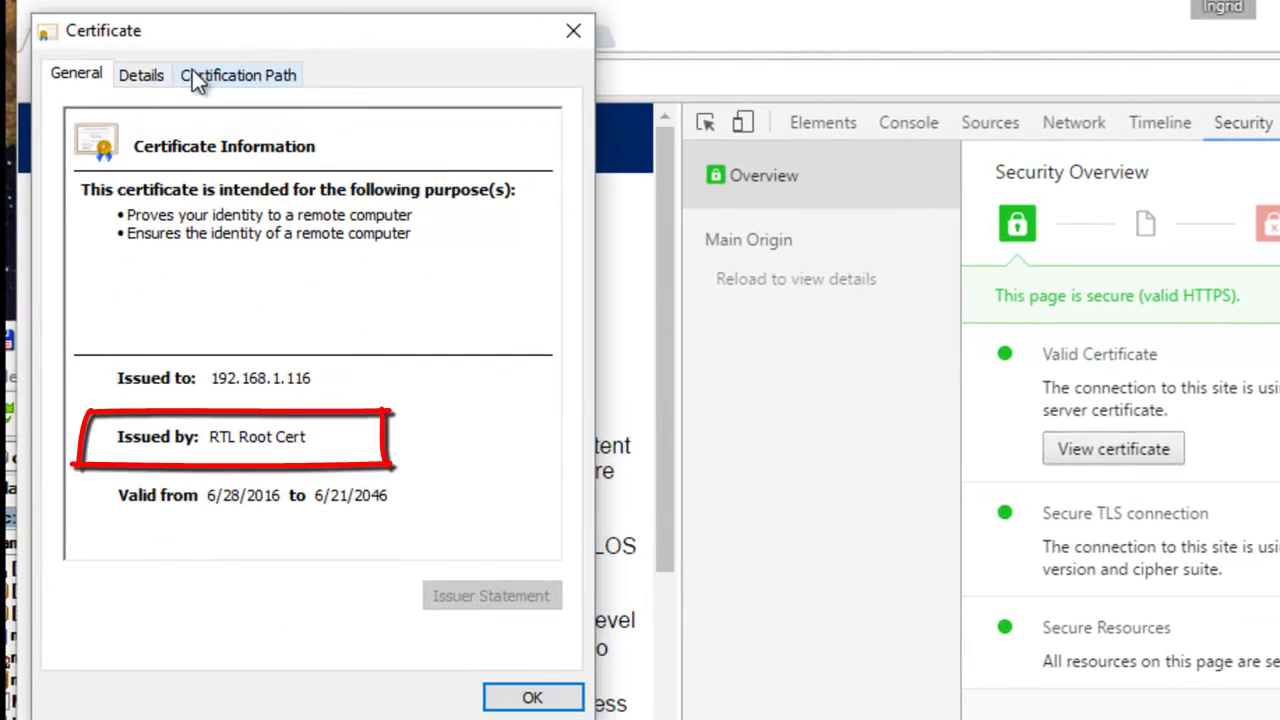
pyautogui.click(142, 80)
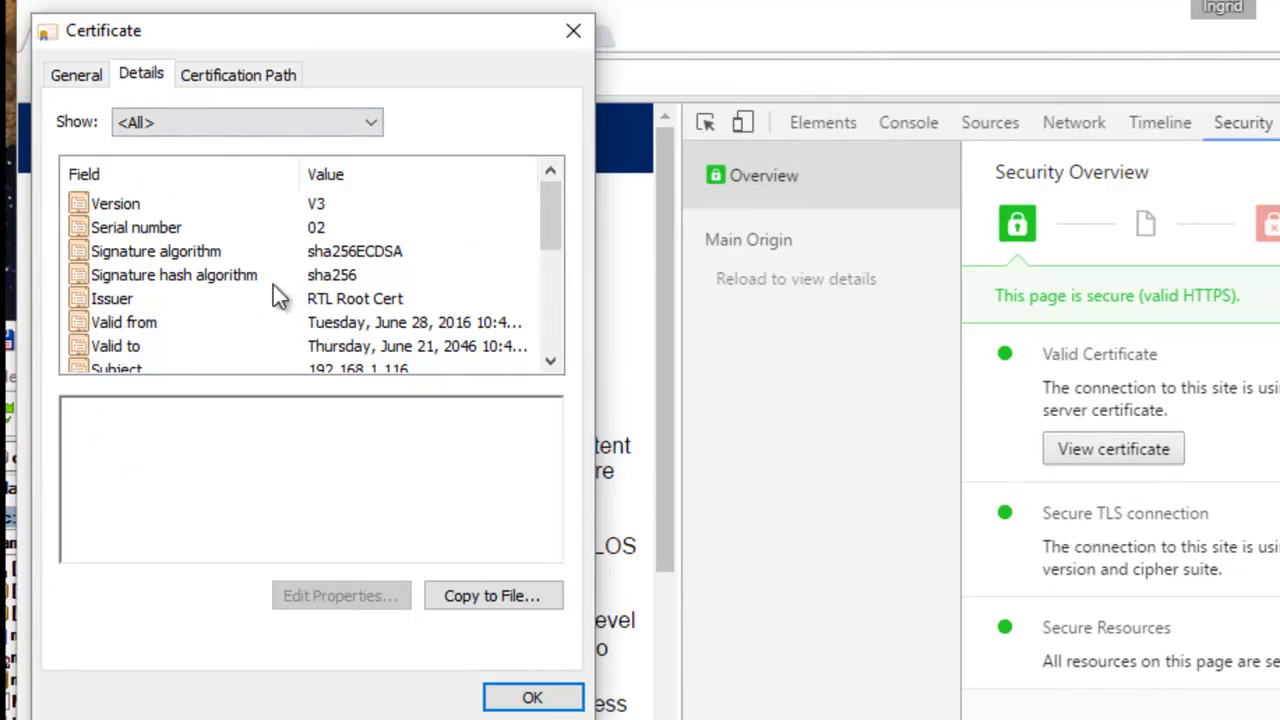
pyautogui.moveTo(544, 208); pyautogui.dragTo(542, 253)
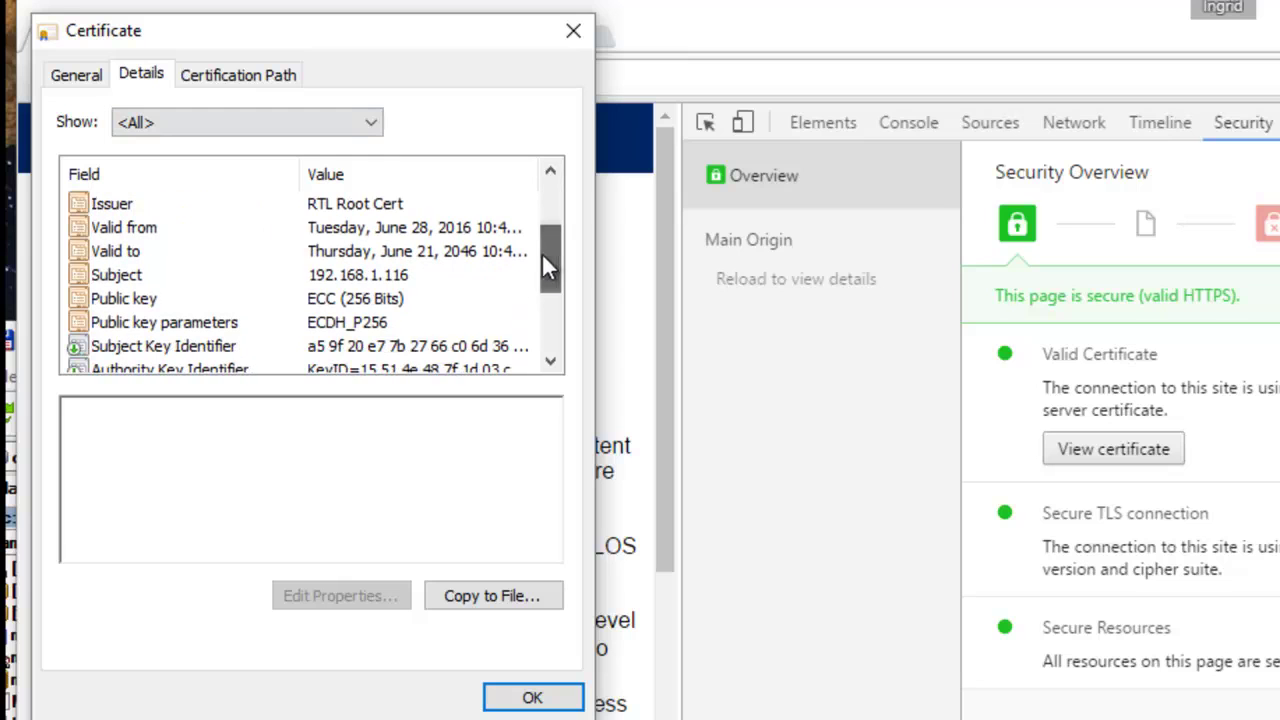
pyautogui.click(326, 298)
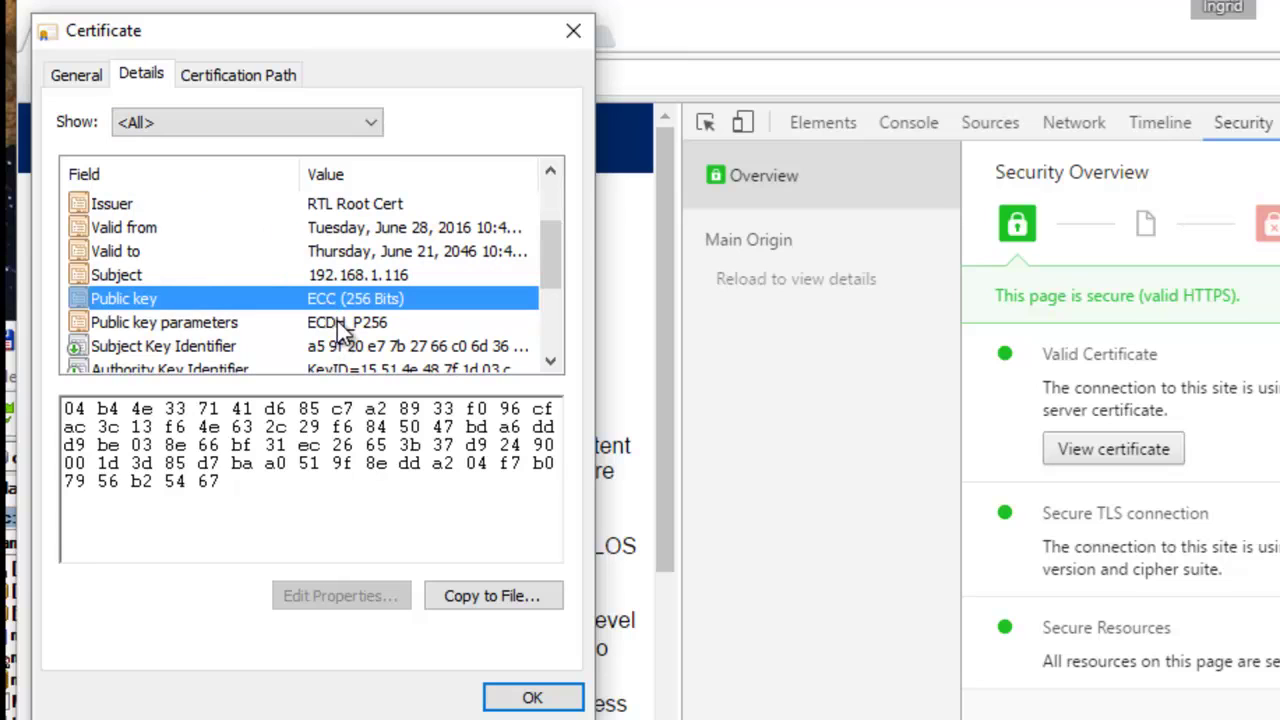
pyautogui.click(237, 81)
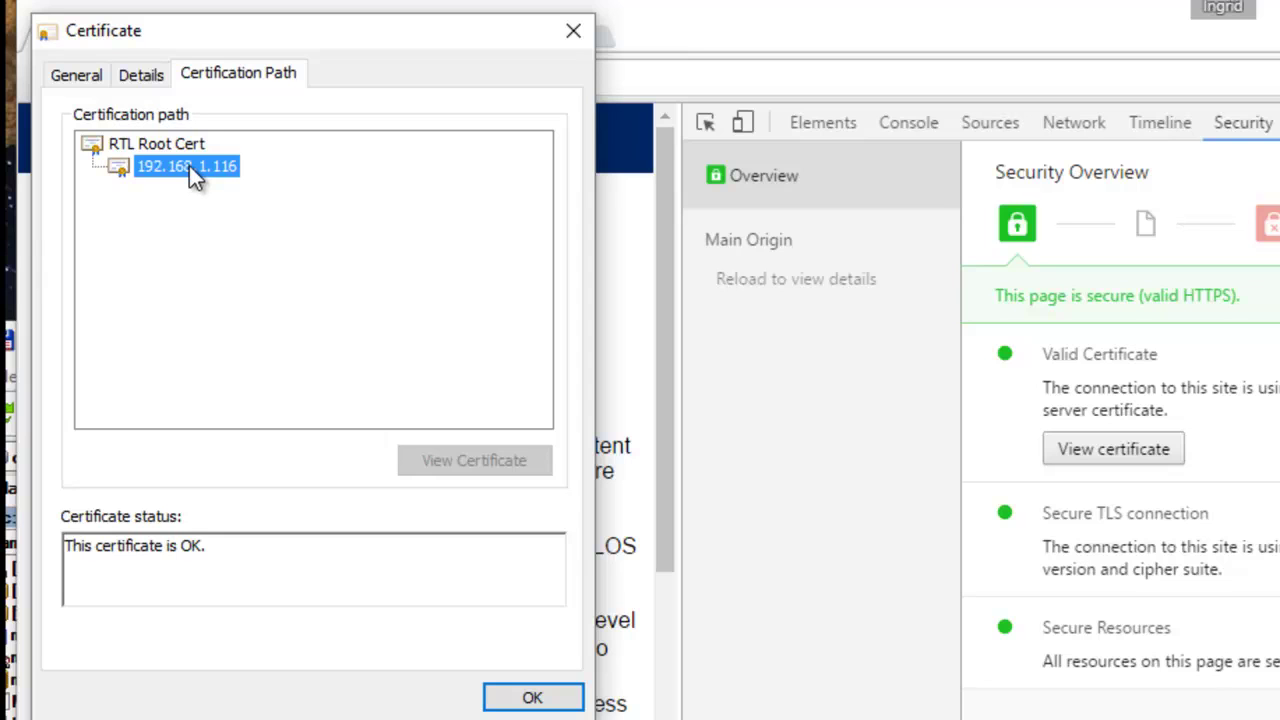
pyautogui.click(168, 145)
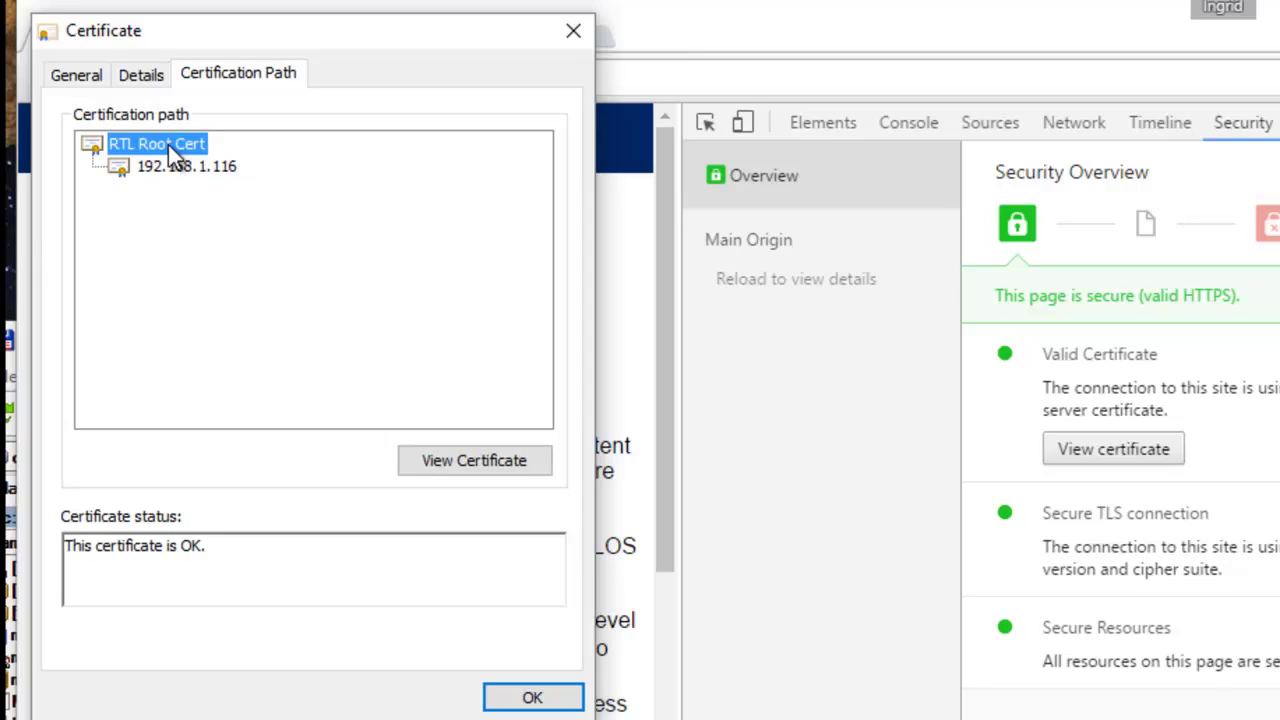
pyautogui.click(77, 83)
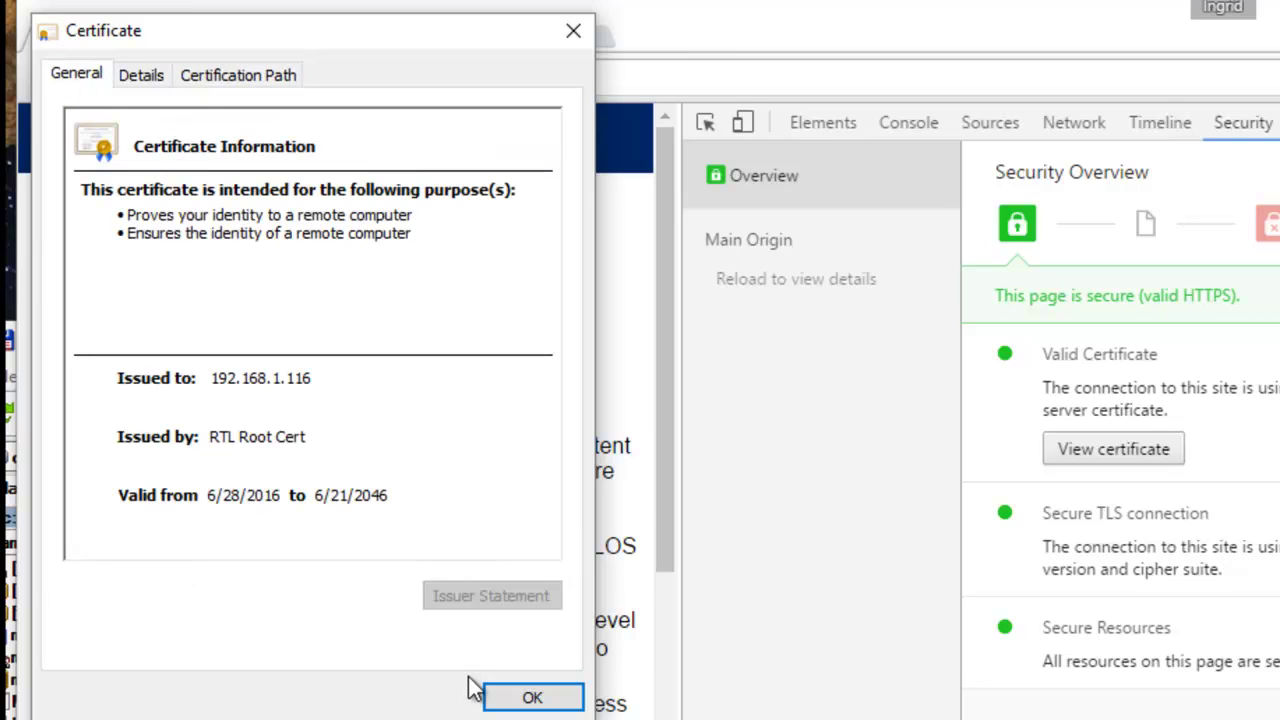